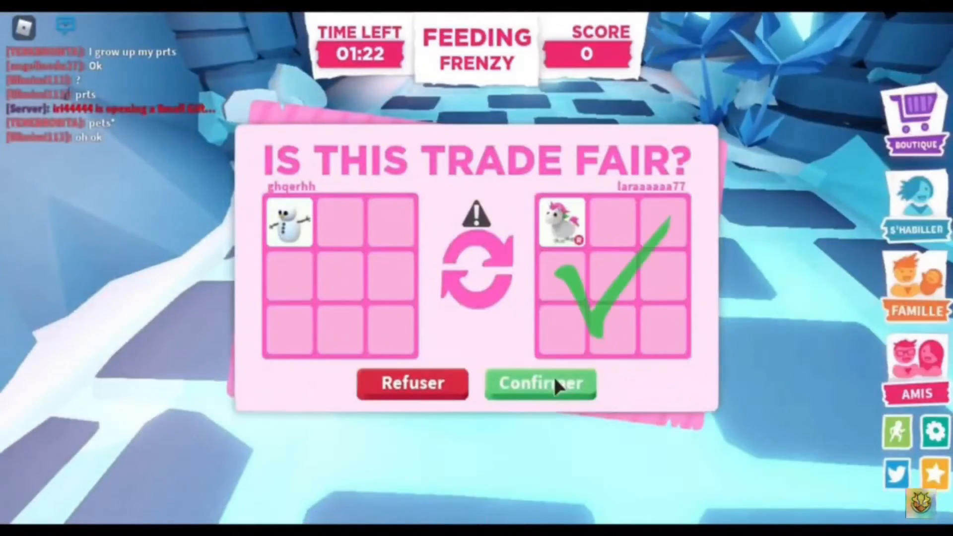
left_click(554, 377)
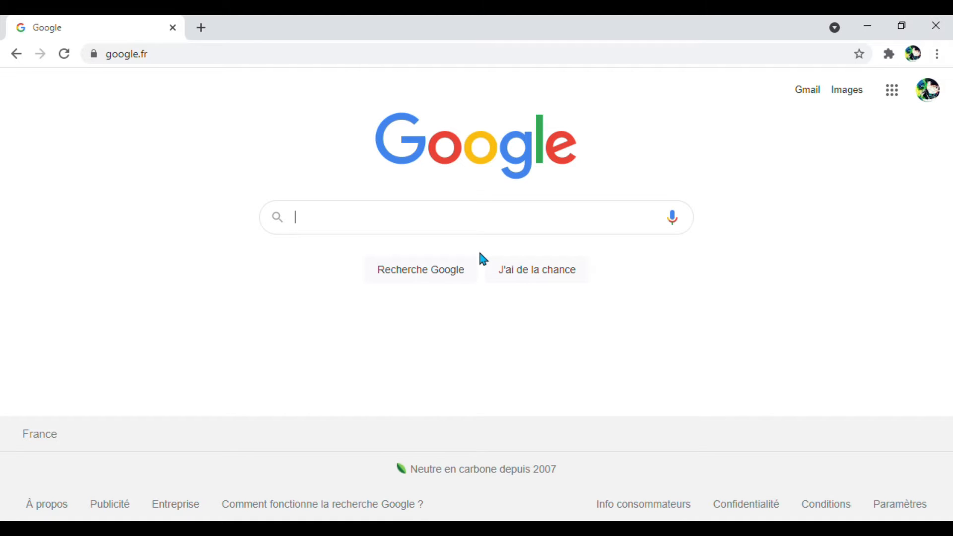
Search the web for "canva" and open the Canva website.
type("canva")
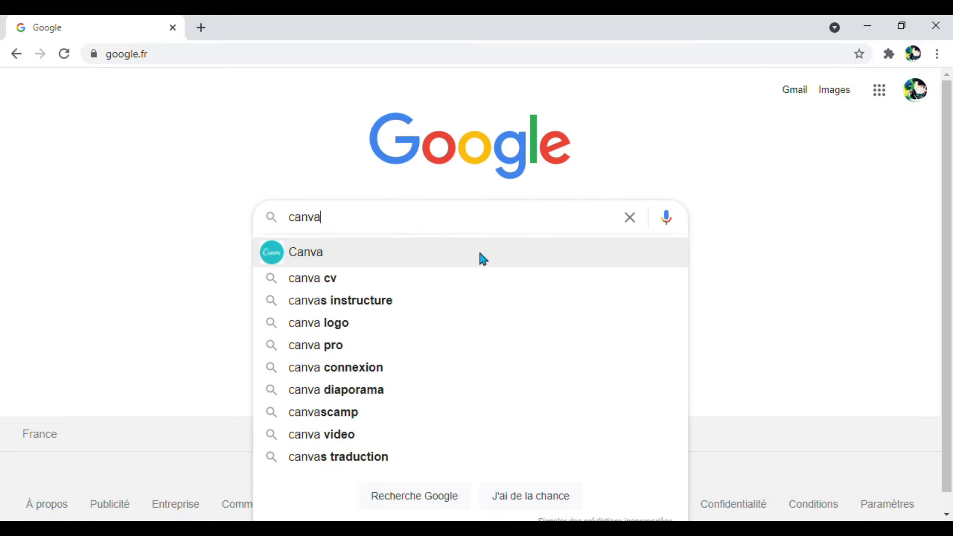
key("Return")
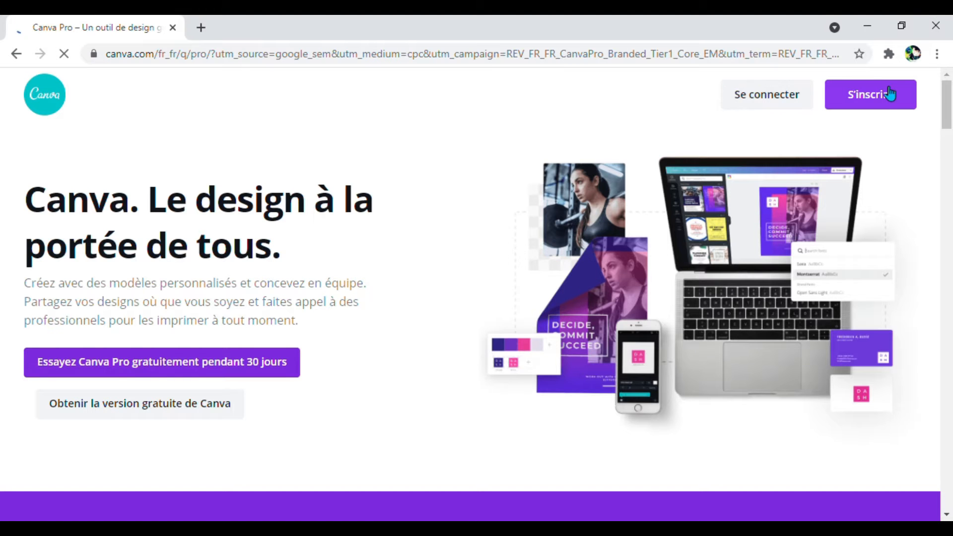
scroll(266, 356, "down", 1)
scroll(263, 351, "down", 6)
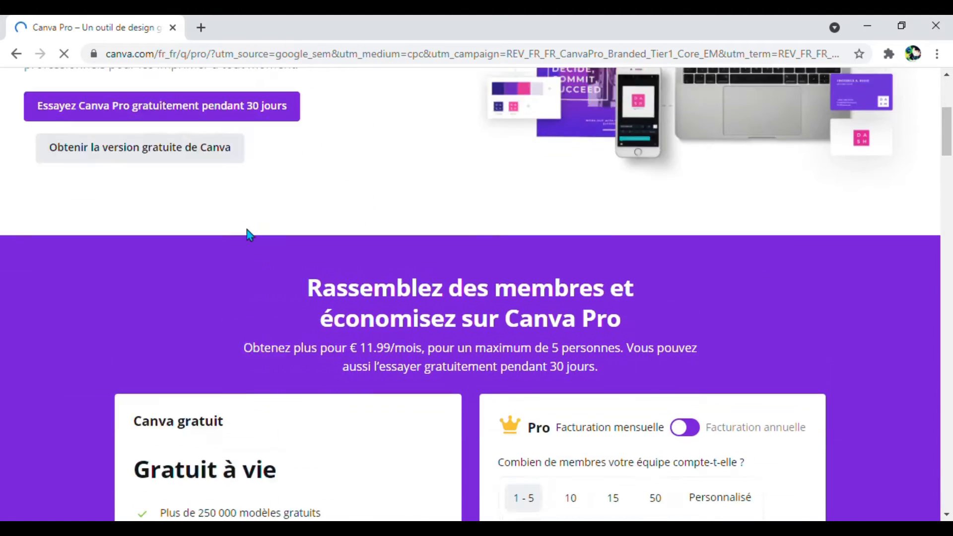
scroll(251, 238, "up", 7)
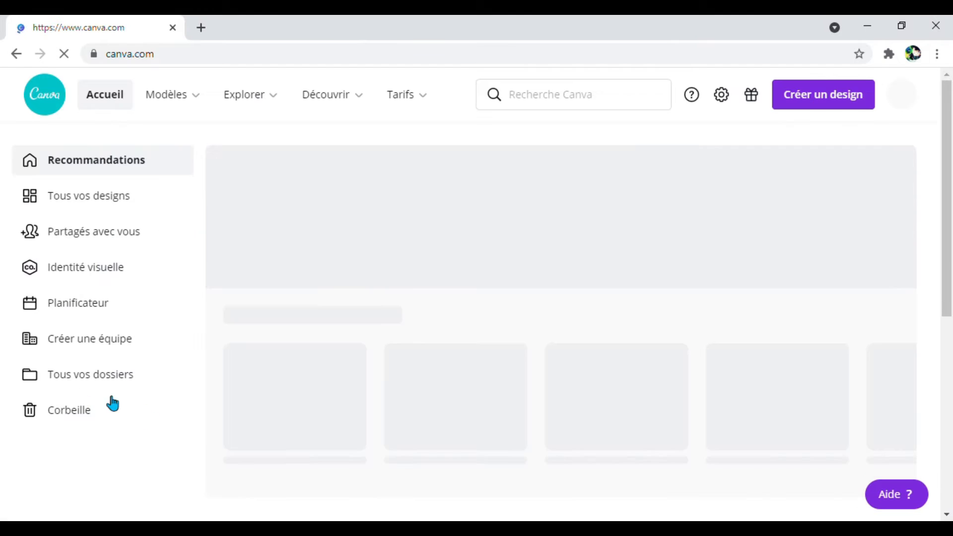
Search Canva for "miniature yt", choose Miniature YouTube - musique, and create a blank design, leaving only its tab open.
left_click(553, 100)
type("m")
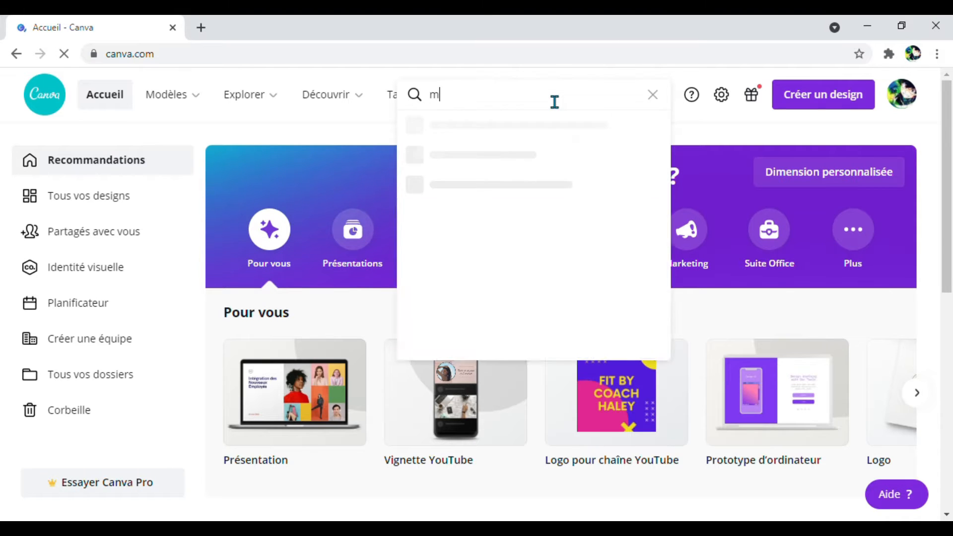
type("iniature yt")
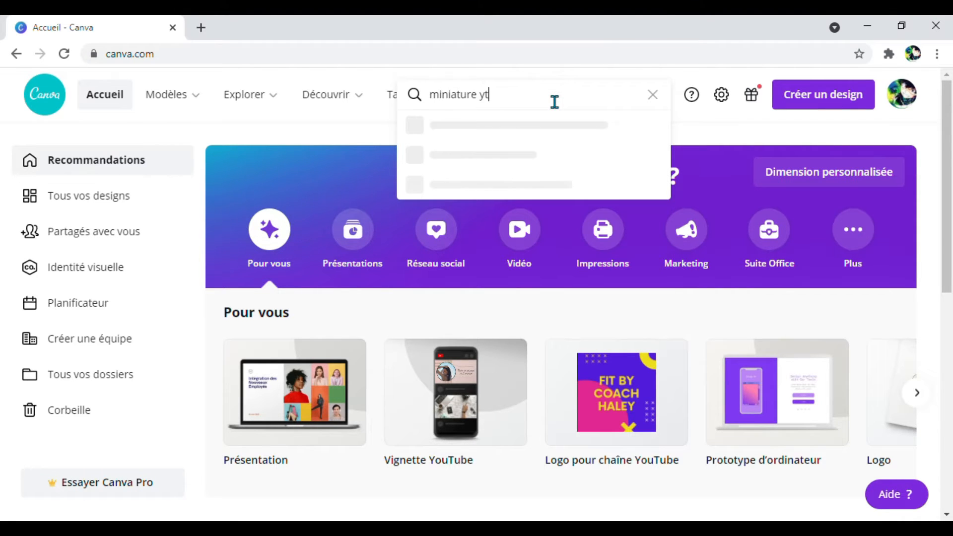
left_click(531, 151)
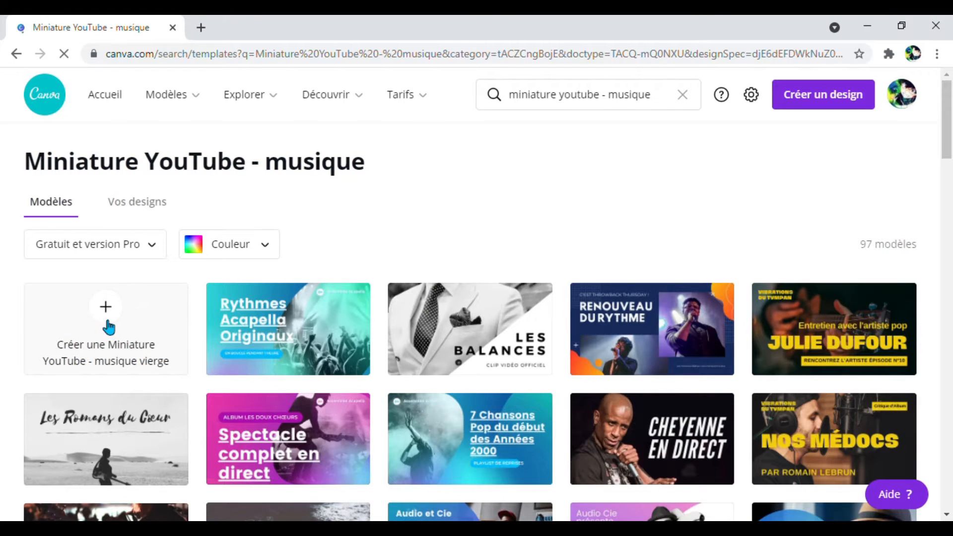
left_click(103, 322)
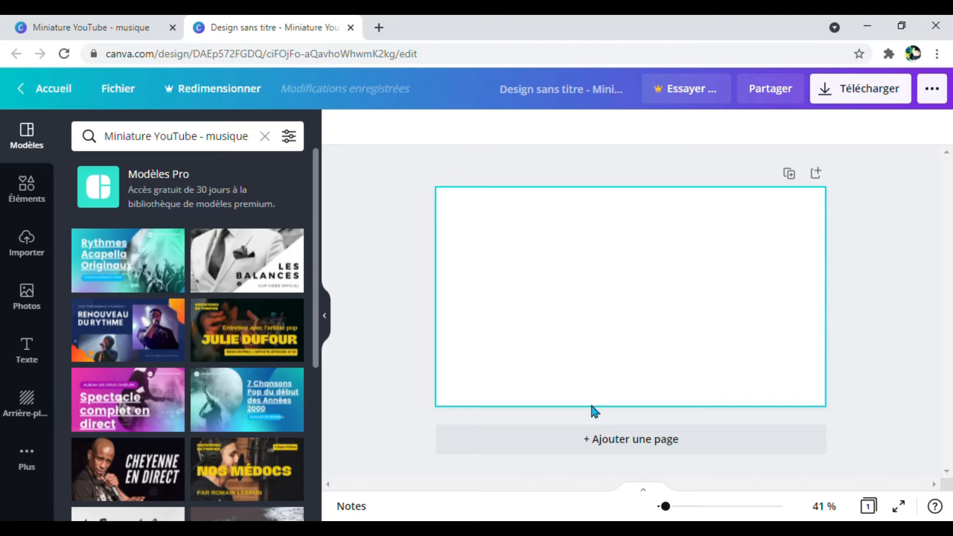
left_click(172, 28)
Place the black game controller from the recently used elements on the page and delete it again.
left_click(35, 188)
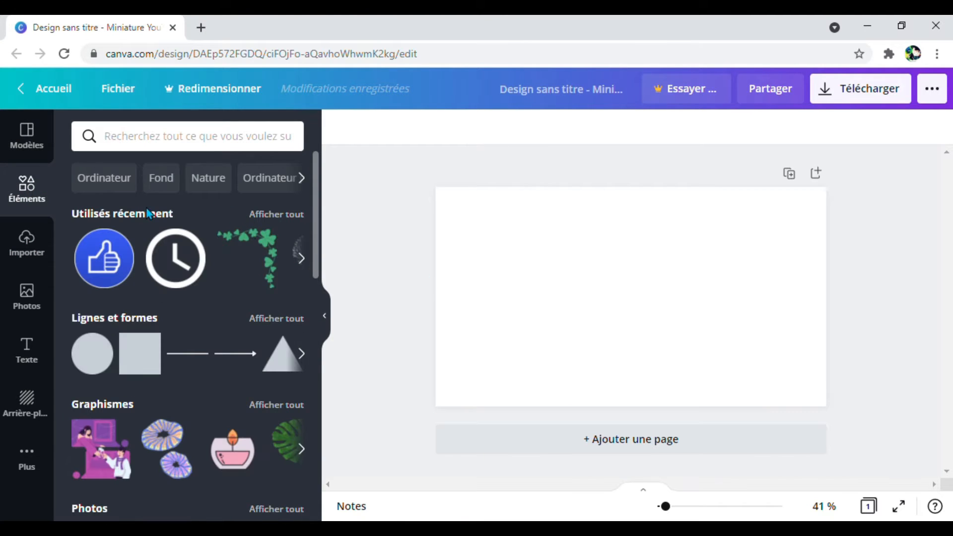
left_click(276, 214)
scroll(228, 309, "down", 5)
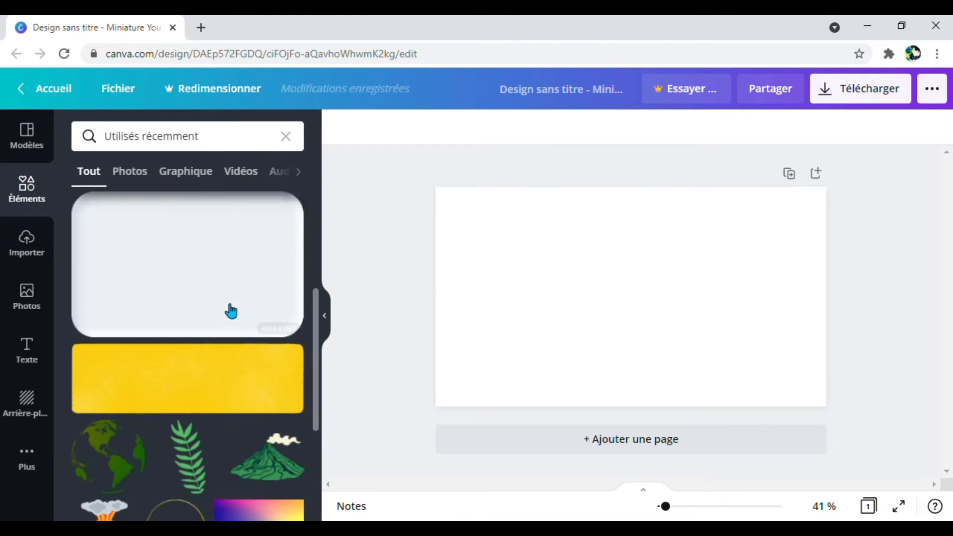
scroll(228, 308, "down", 10)
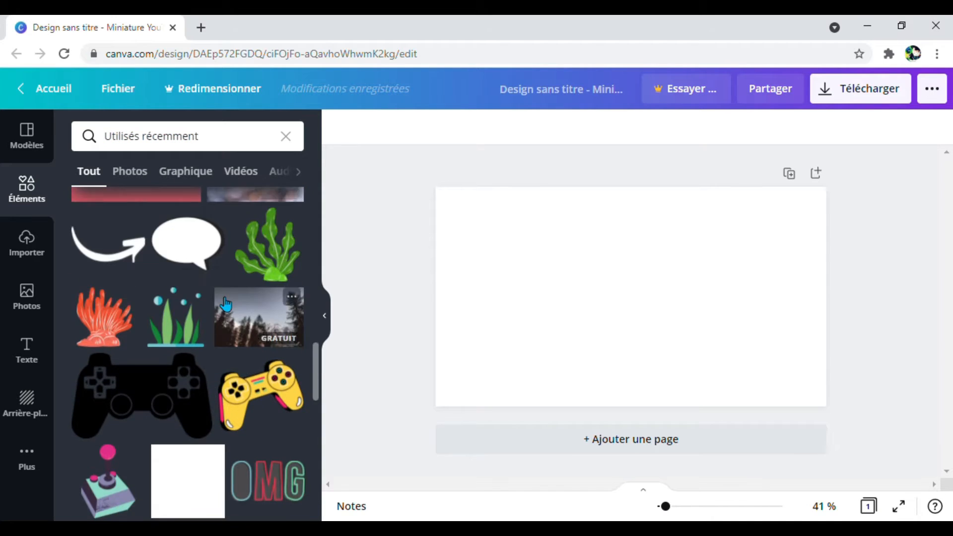
scroll(225, 304, "down", 2)
scroll(219, 297, "up", 5)
left_click_drag(94, 372, 650, 292)
key("Delete")
Place the yellow game controller on the page, move it near the centre, and delete it again.
left_click_drag(260, 392, 524, 335)
left_click_drag(563, 283, 552, 244)
left_click_drag(542, 297, 643, 324)
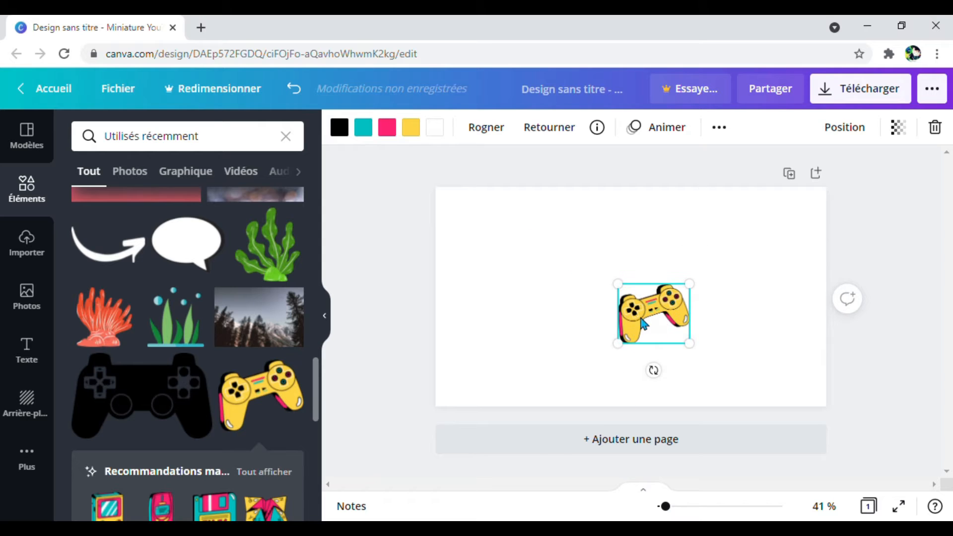
key("Delete")
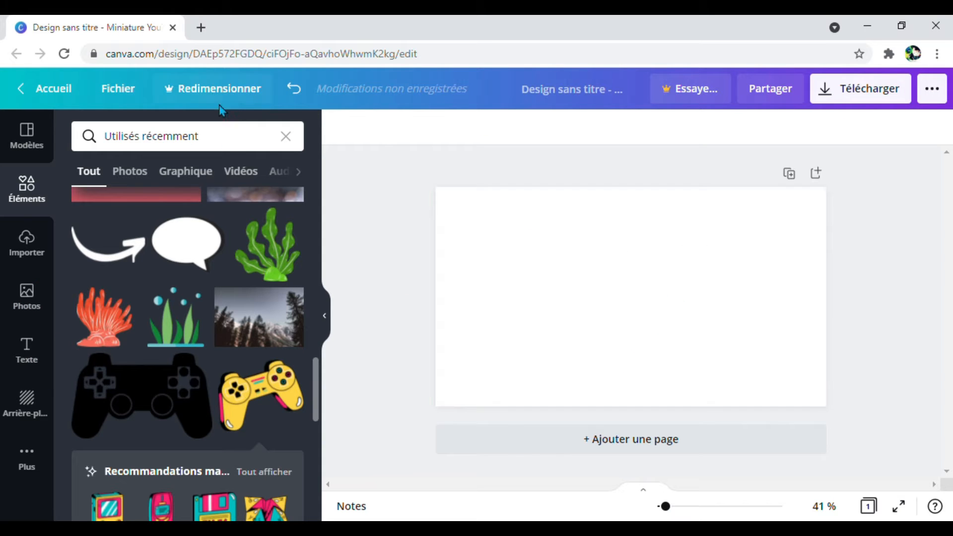
Place the uploaded photo of the scooter rider jumping against a cloudy sky on the blank page.
left_click(26, 243)
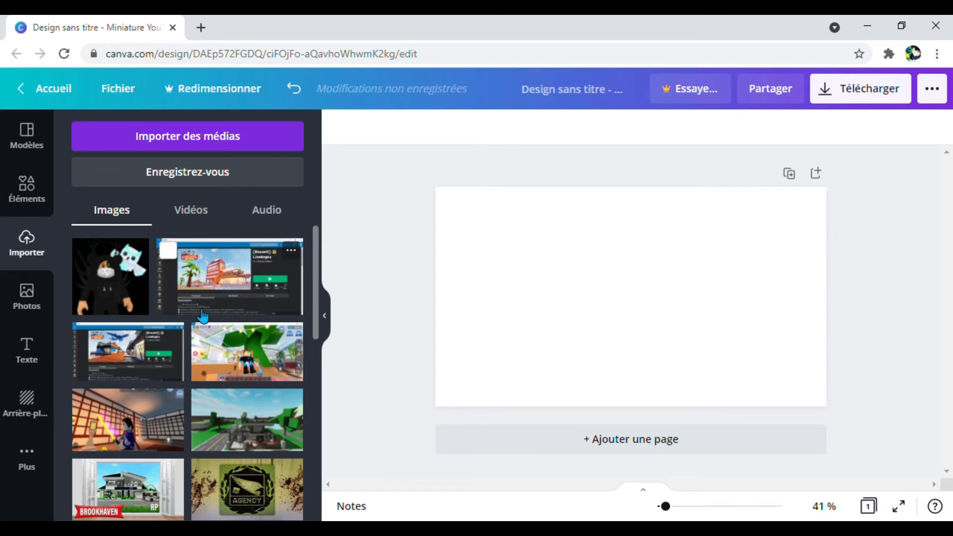
scroll(189, 411, "down", 12)
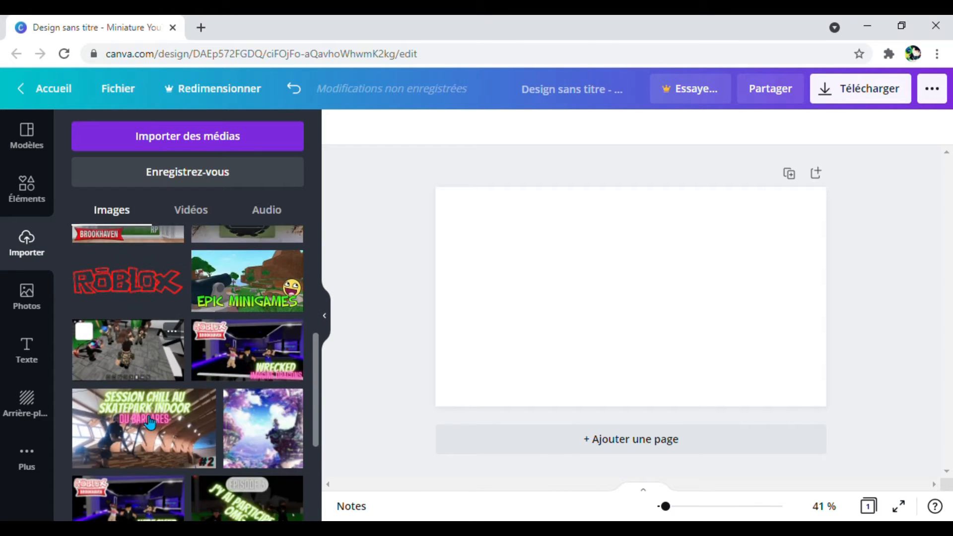
scroll(150, 422, "down", 10)
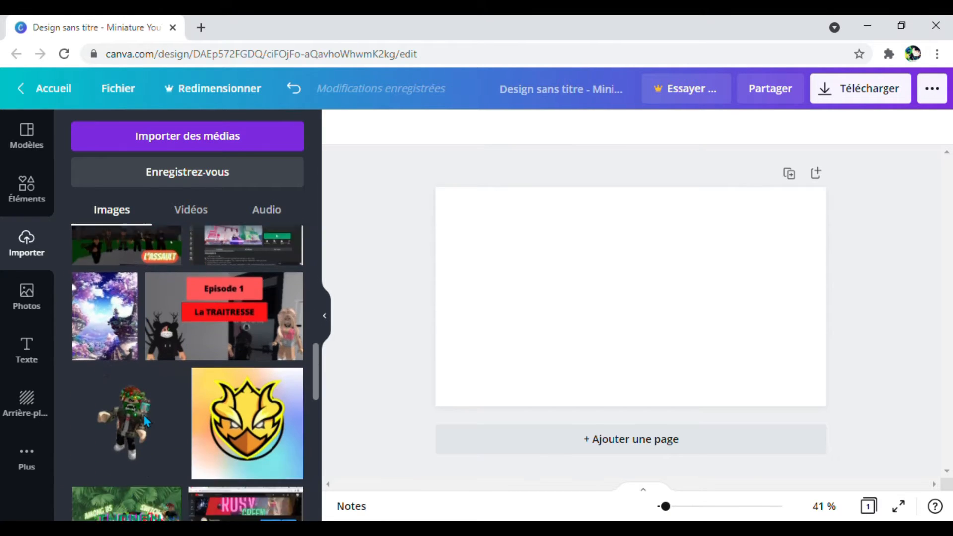
scroll(150, 422, "down", 8)
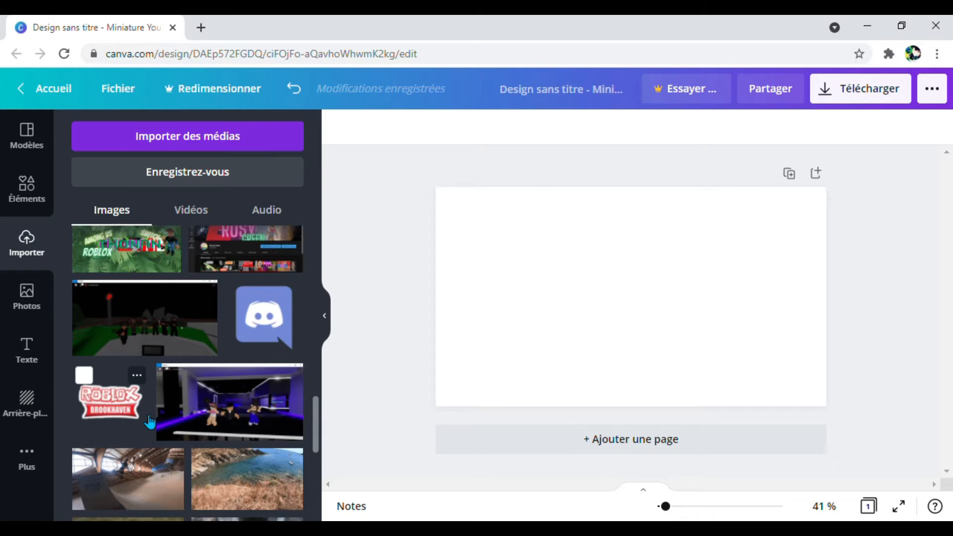
scroll(150, 422, "down", 8)
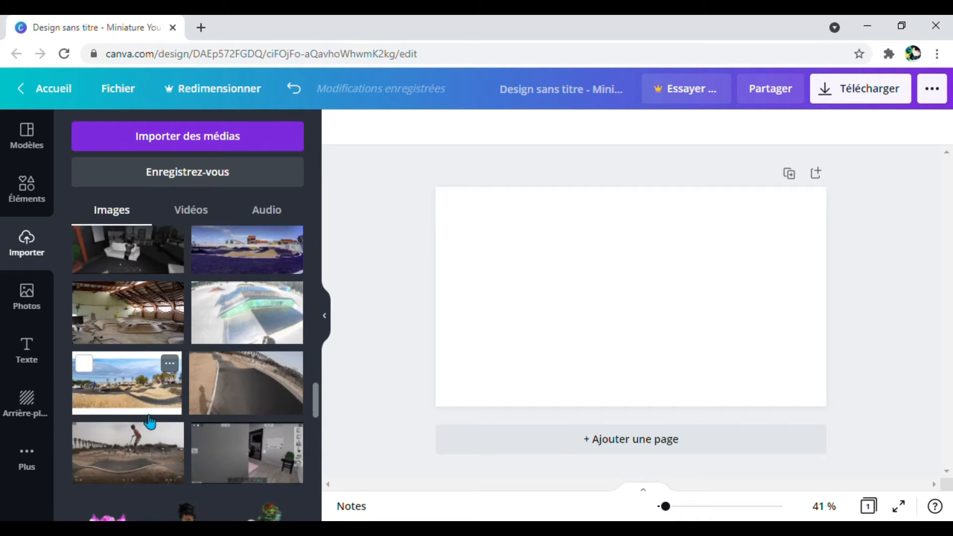
scroll(150, 422, "down", 10)
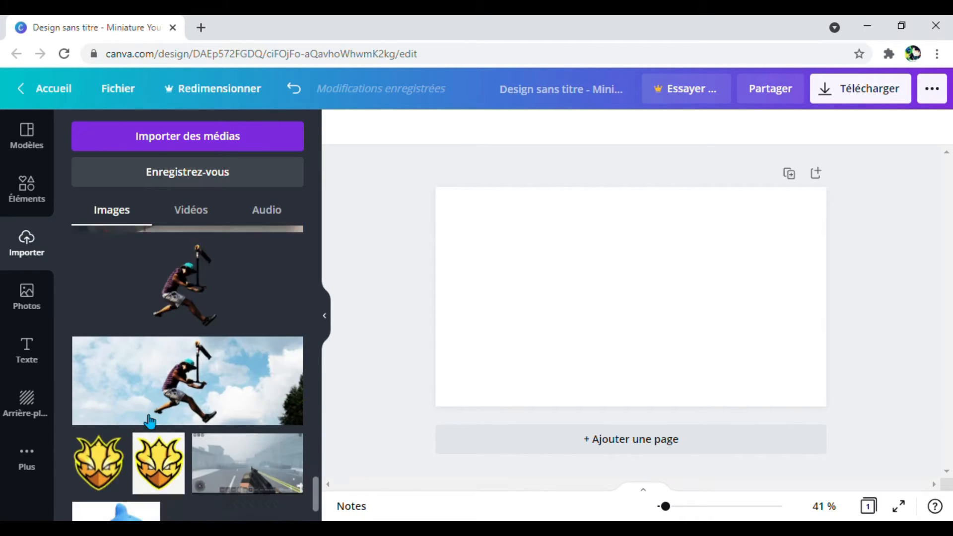
left_click_drag(171, 332, 516, 297)
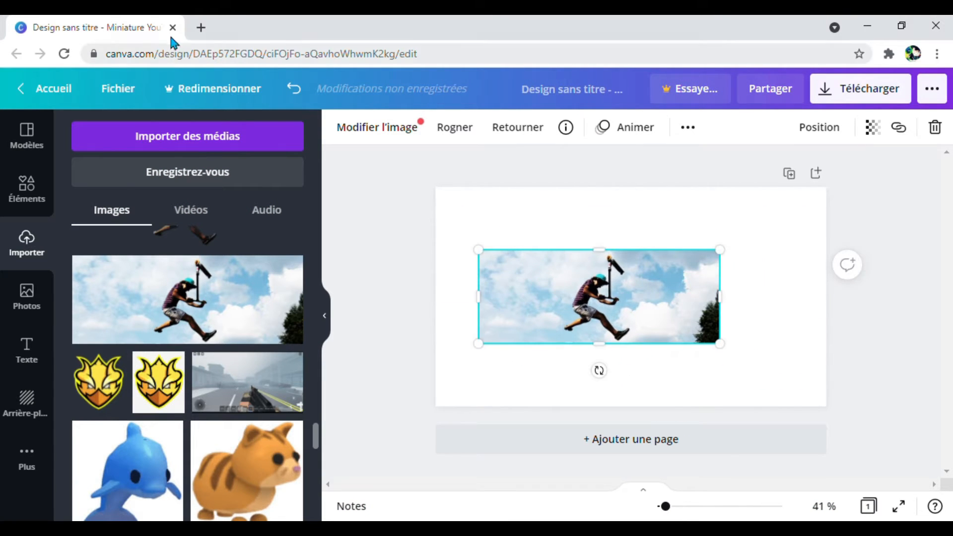
Search for "remove bg" in a new browser tab and open the remove.bg website.
left_click(195, 28)
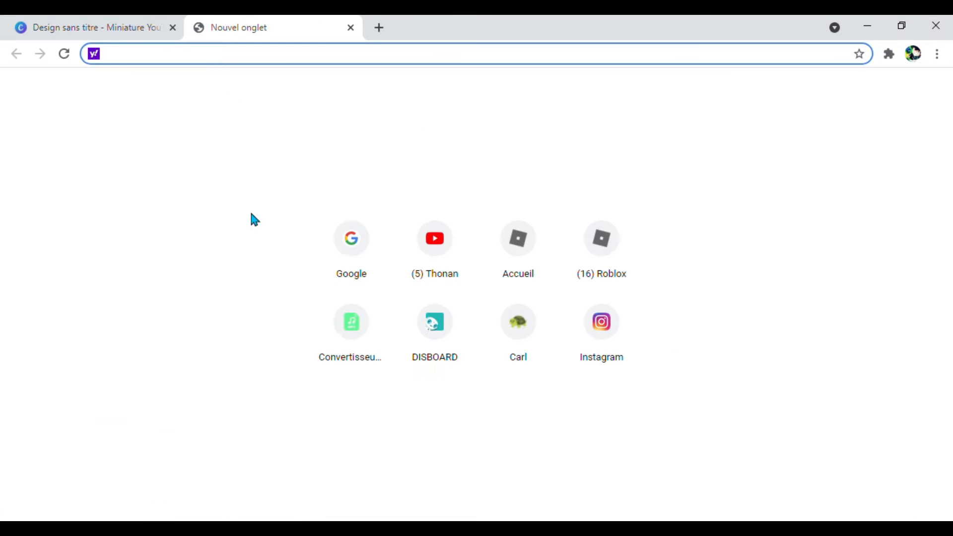
left_click(357, 259)
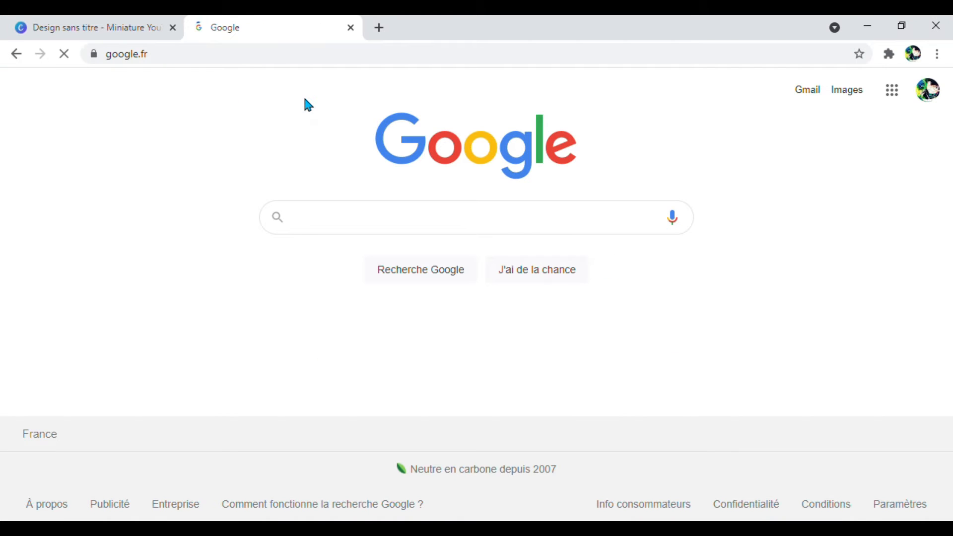
type("remove ")
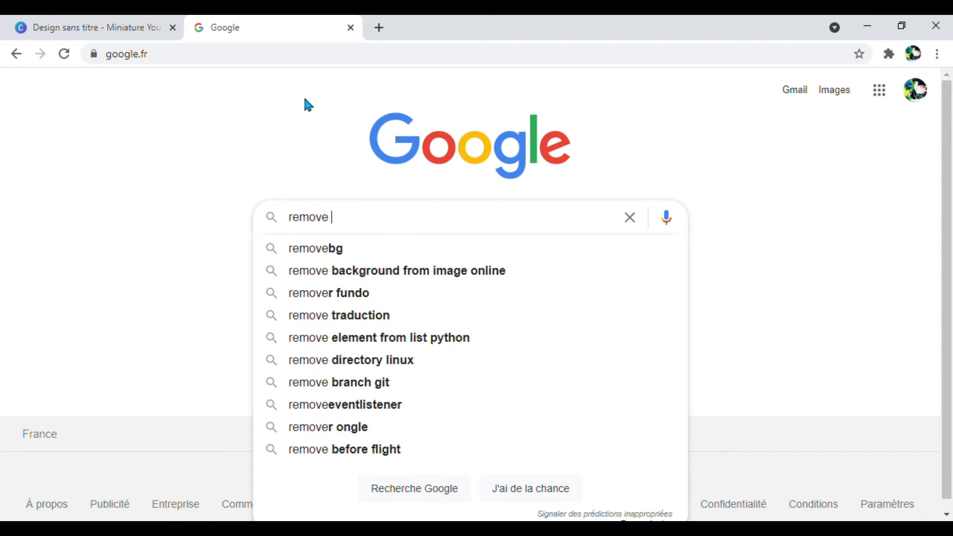
type("bg")
key("Return")
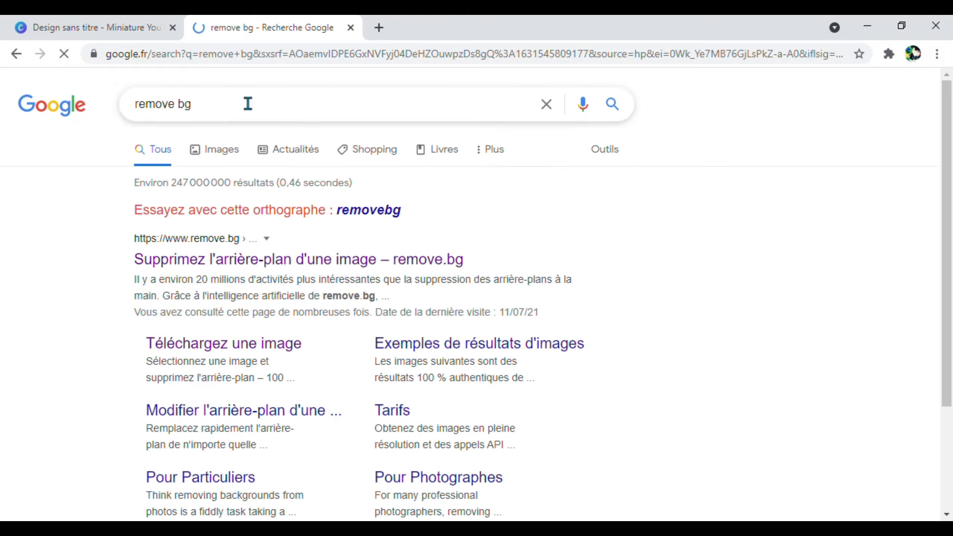
left_click(223, 263)
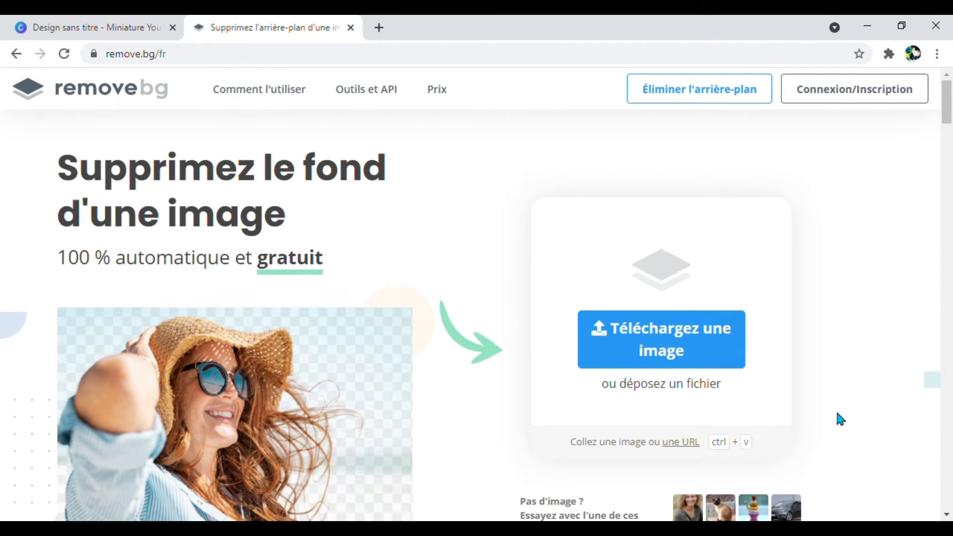
Upload the scooter jump photo to remove its background, discarding the Discord logo image chosen first.
left_click(674, 343)
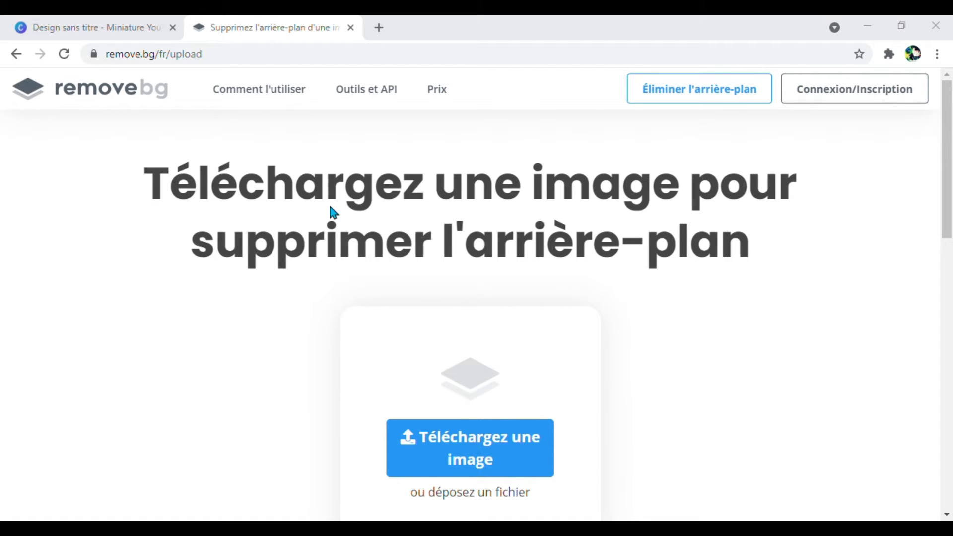
double_click(341, 165)
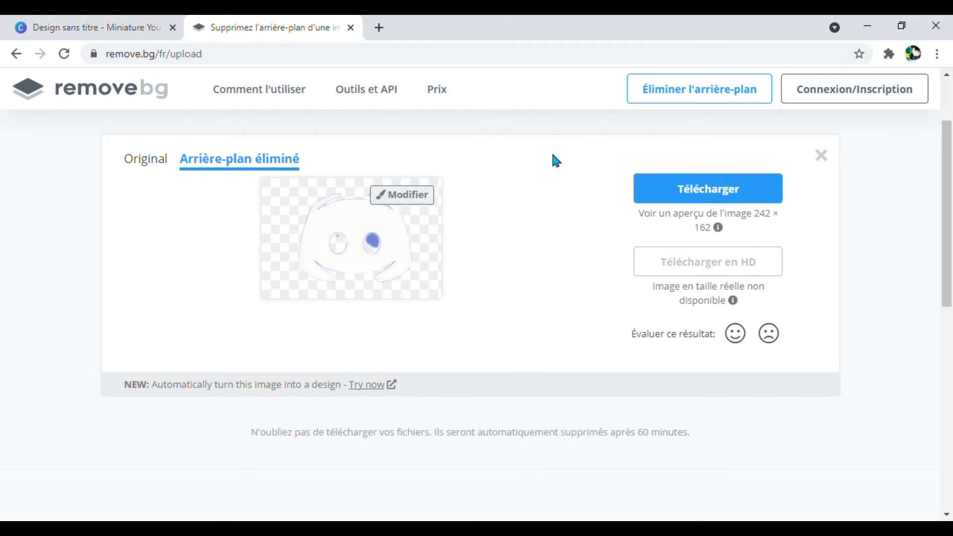
left_click(821, 156)
left_click(421, 422)
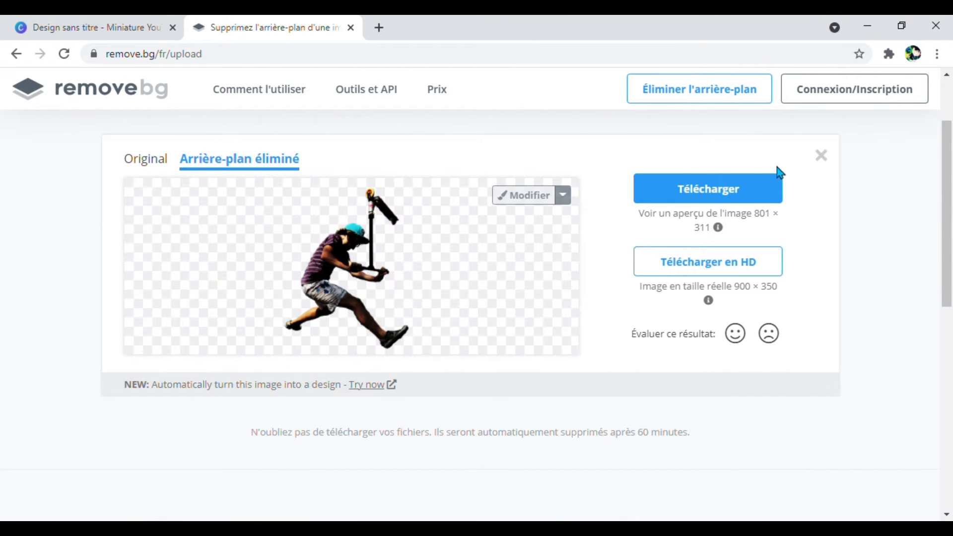
Return to the Canva design and view the sources from which media can be imported.
left_click(126, 27)
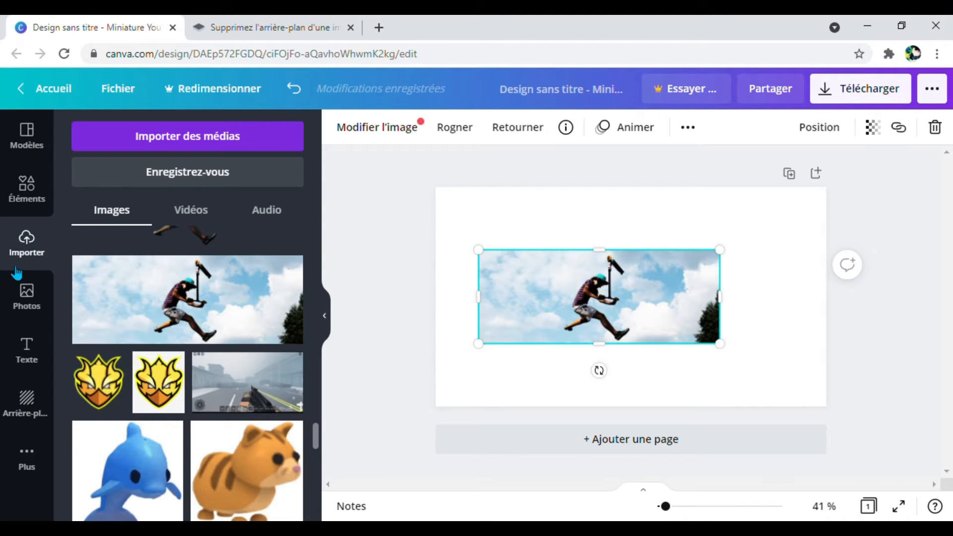
left_click(167, 149)
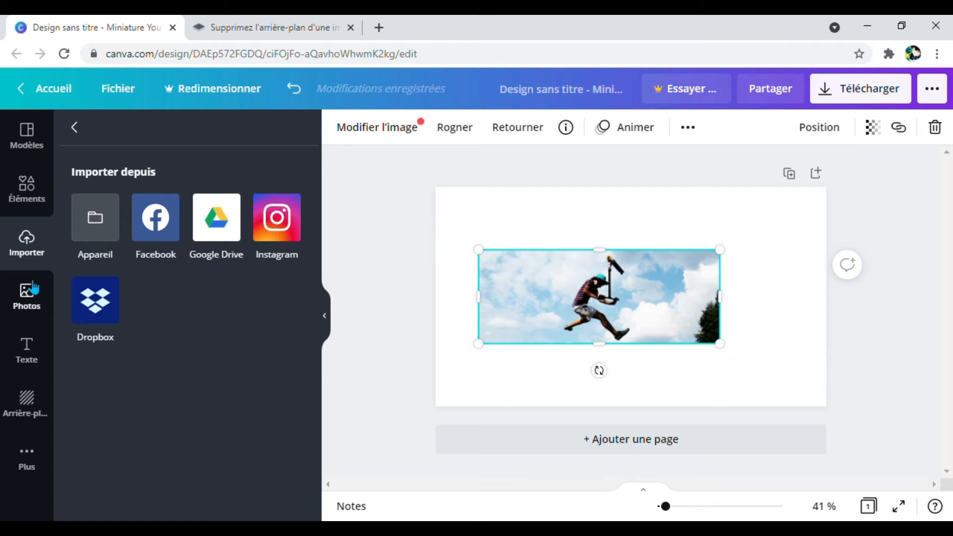
left_click(77, 132)
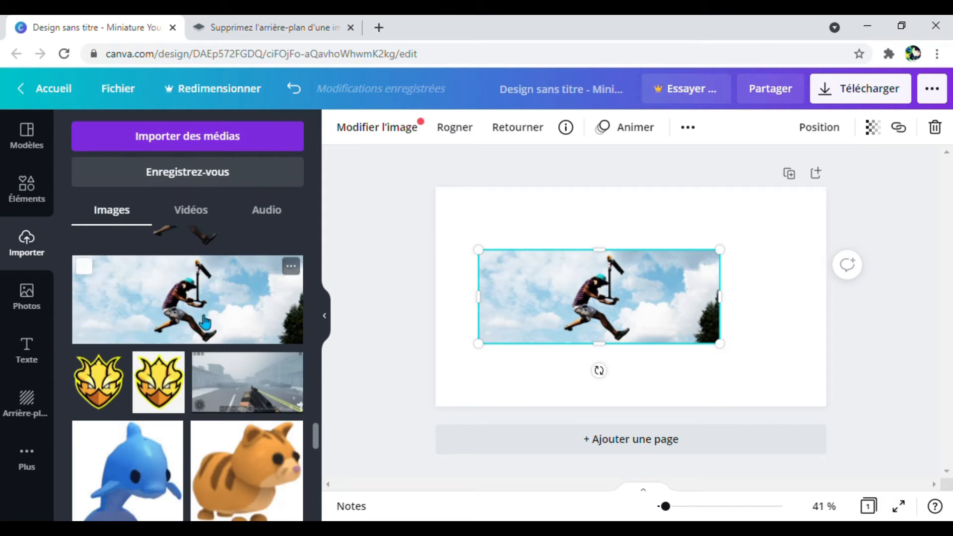
Delete the scooter jump photo from the page.
scroll(206, 408, "down", 5)
scroll(206, 407, "down", 5)
left_click_drag(181, 372, 210, 346)
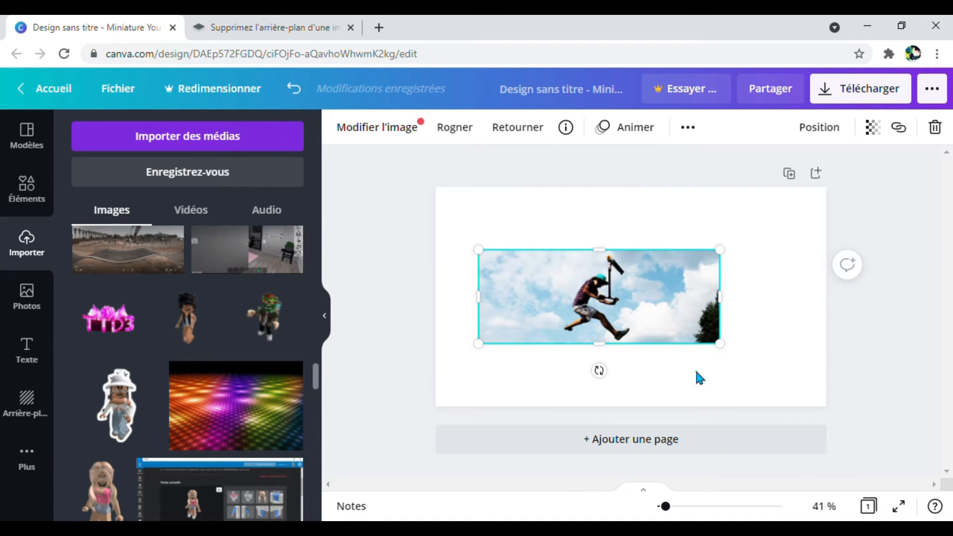
key("Delete")
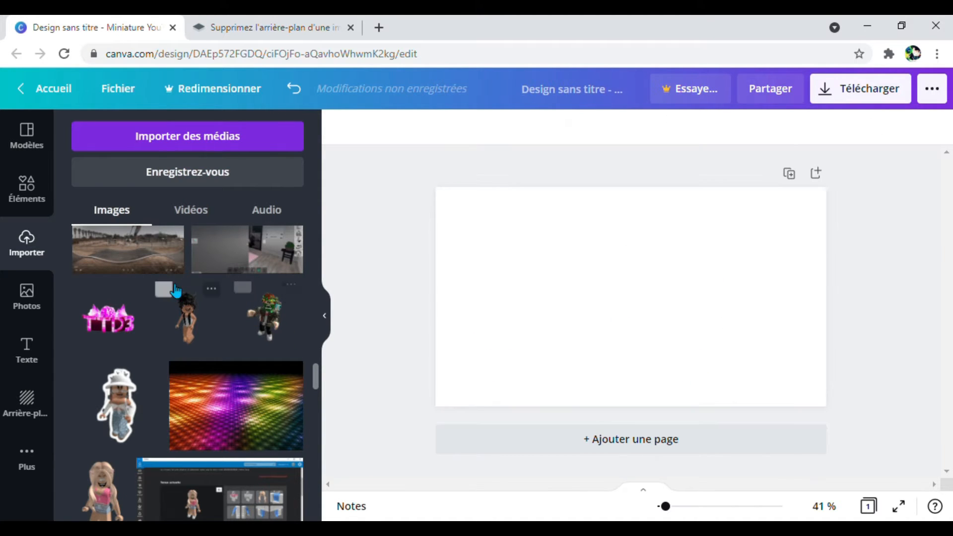
Add the neon green "CHEERS!" text design to the blank page.
left_click(42, 311)
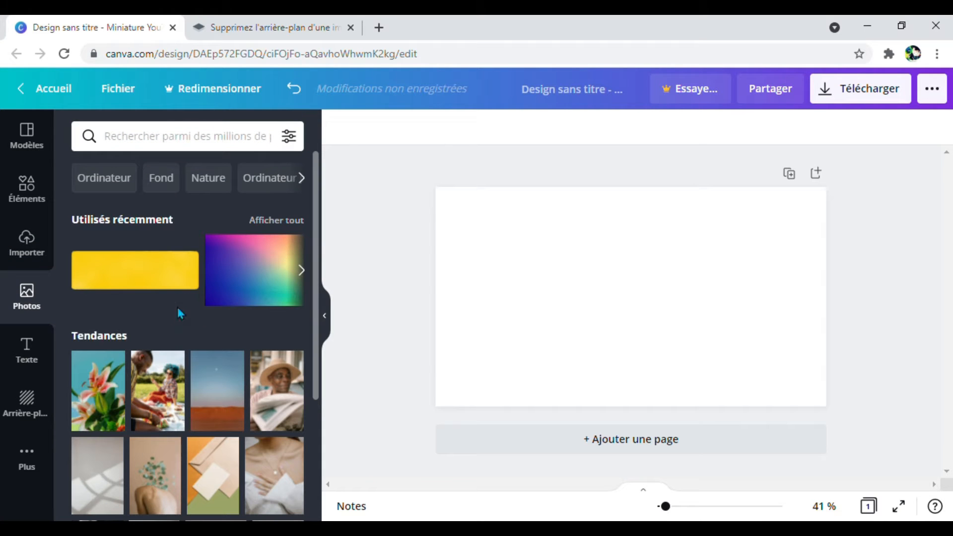
left_click(22, 347)
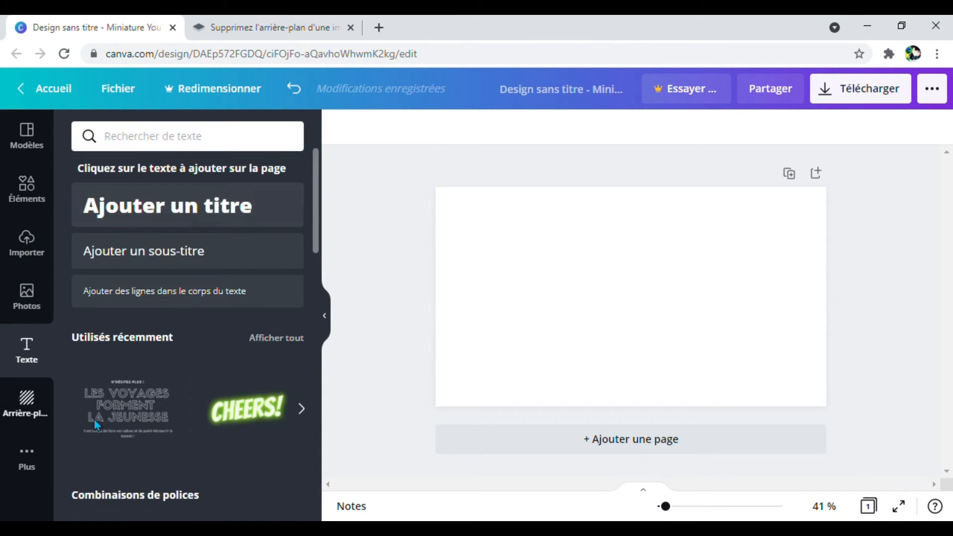
left_click_drag(243, 413, 657, 375)
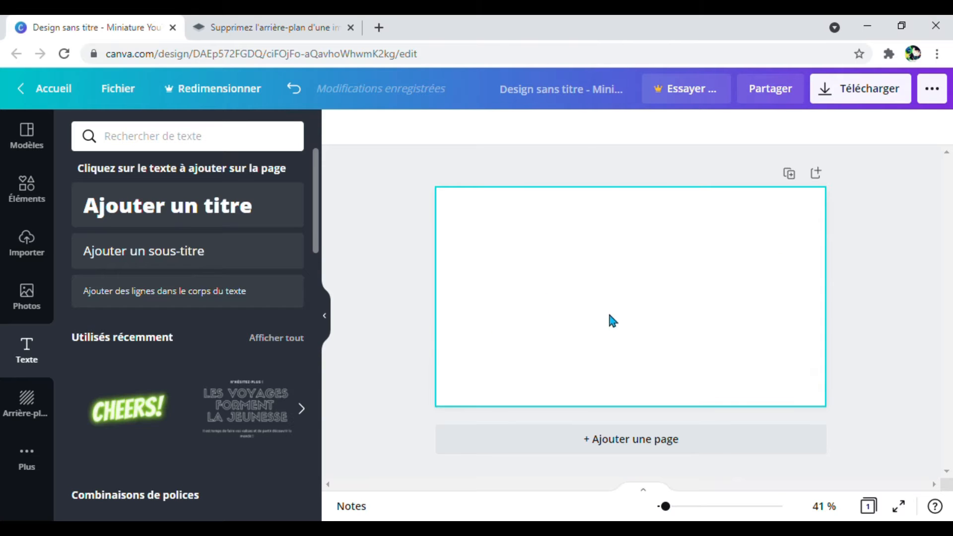
left_click_drag(611, 320, 599, 326)
Replace the whole "CHEERS!" wording in the neon text with "FEAZJDZEK".
left_click_drag(795, 297, 608, 298)
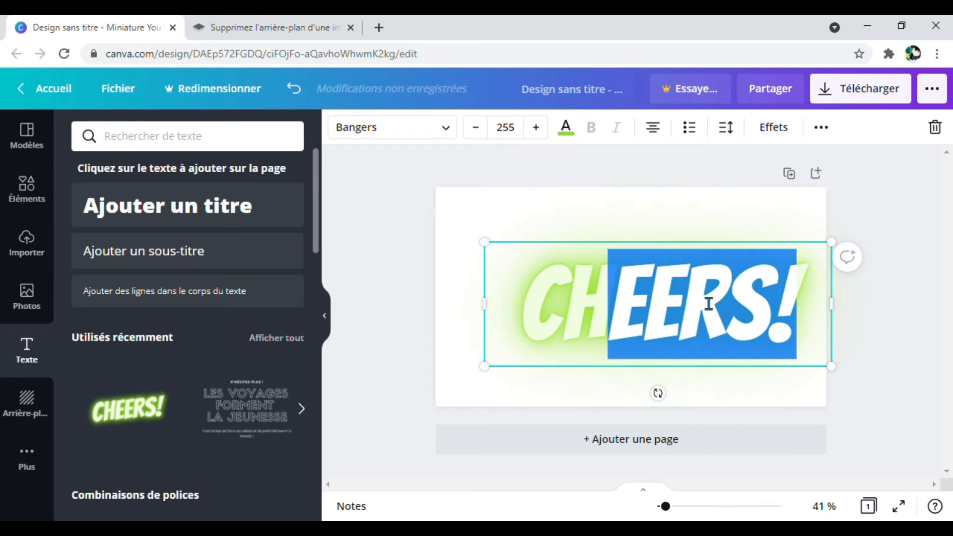
double_click(734, 315)
triple_click(733, 315)
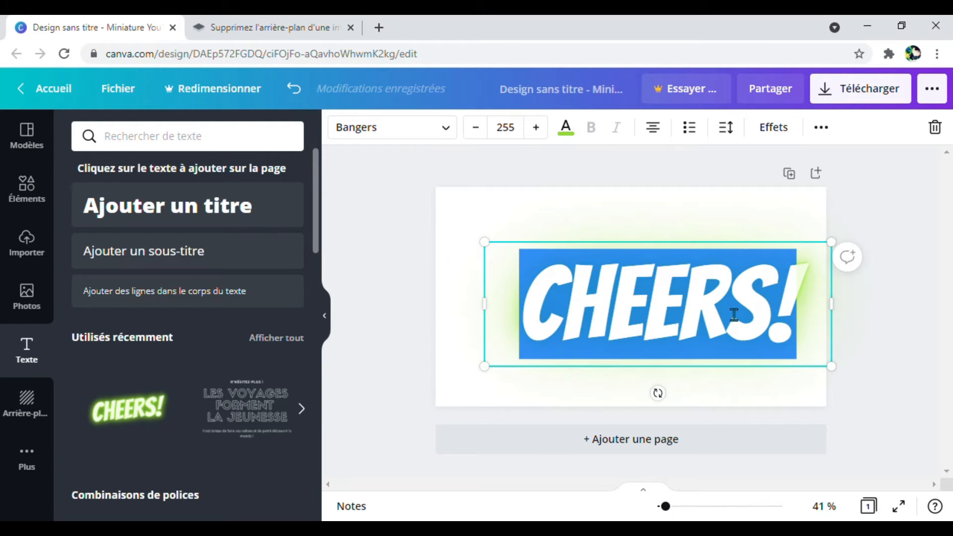
key("BackSpace")
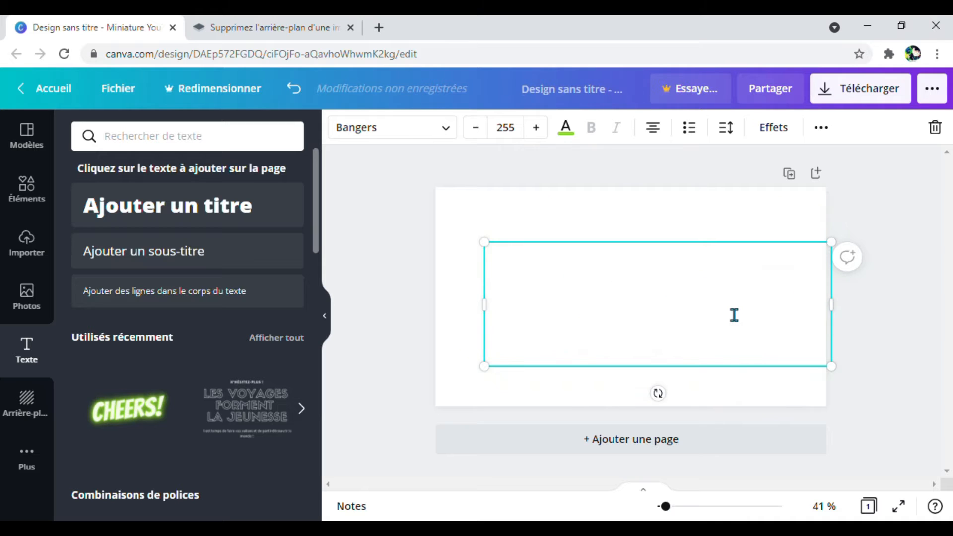
type("FEAZJDZEK")
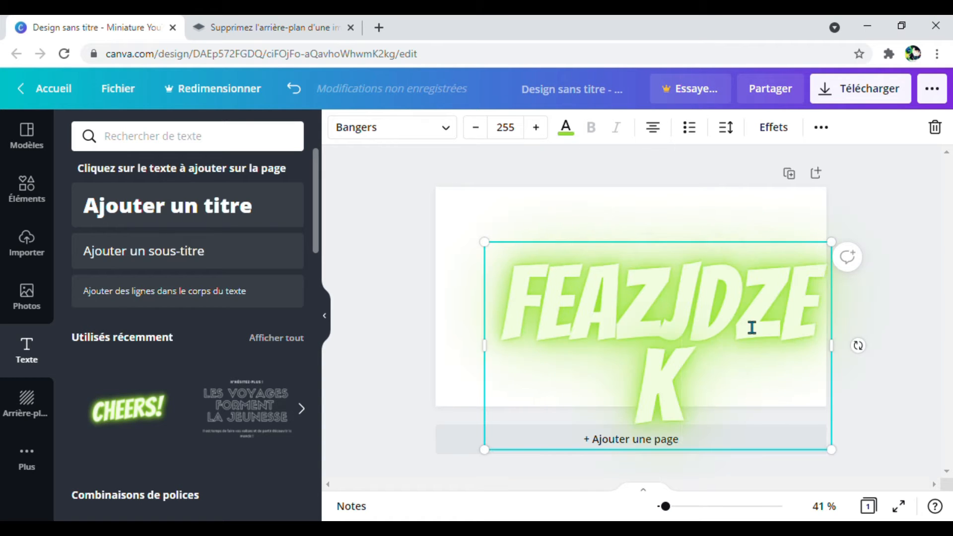
Delete the neon "FEAZJDZEK" text from the page.
key("ctrl+a")
left_click_drag(490, 455, 727, 267)
left_click(848, 258)
left_click(750, 271)
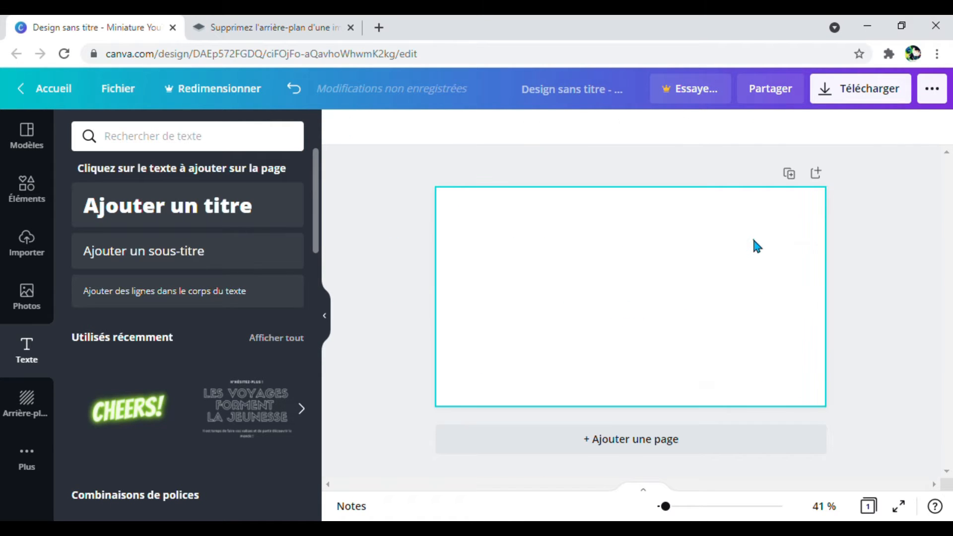
Browse the backgrounds, try the blue and orange galaxy image, and replace it with the green bokeh background.
left_click(506, 179)
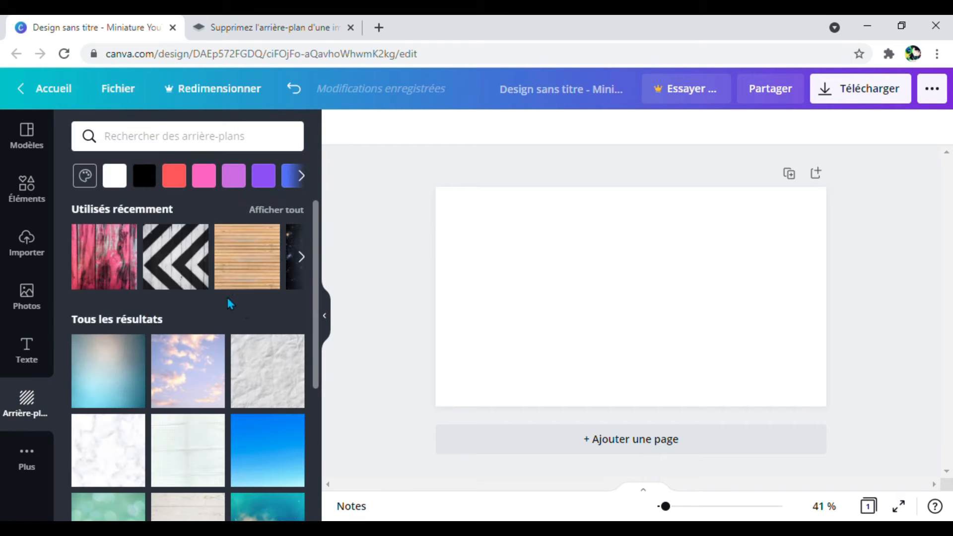
scroll(221, 422, "down", 5)
scroll(219, 410, "down", 5)
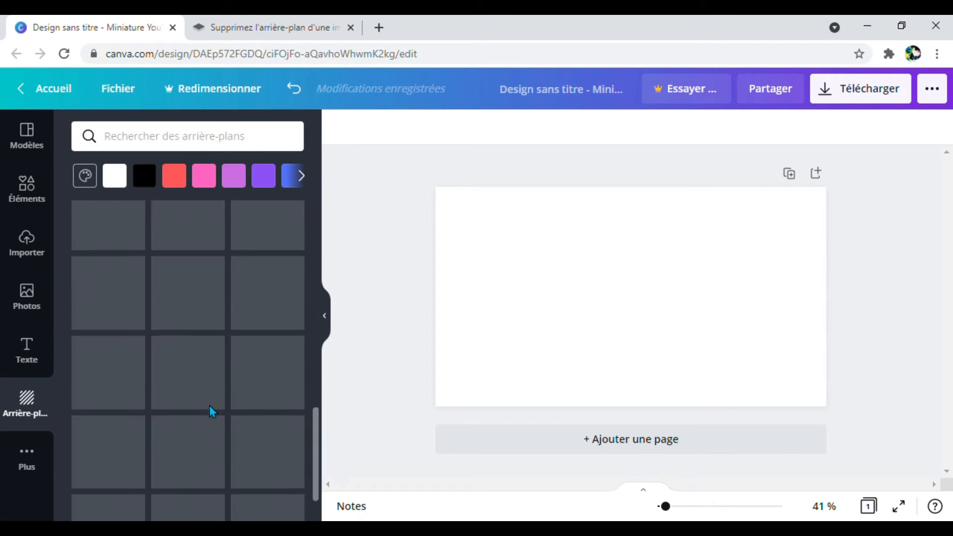
scroll(208, 384, "up", 5)
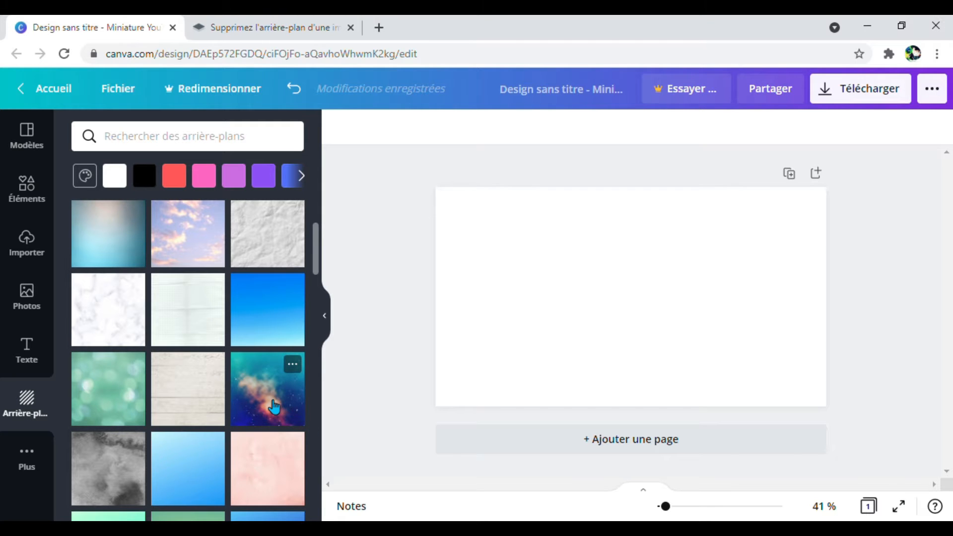
left_click(284, 427)
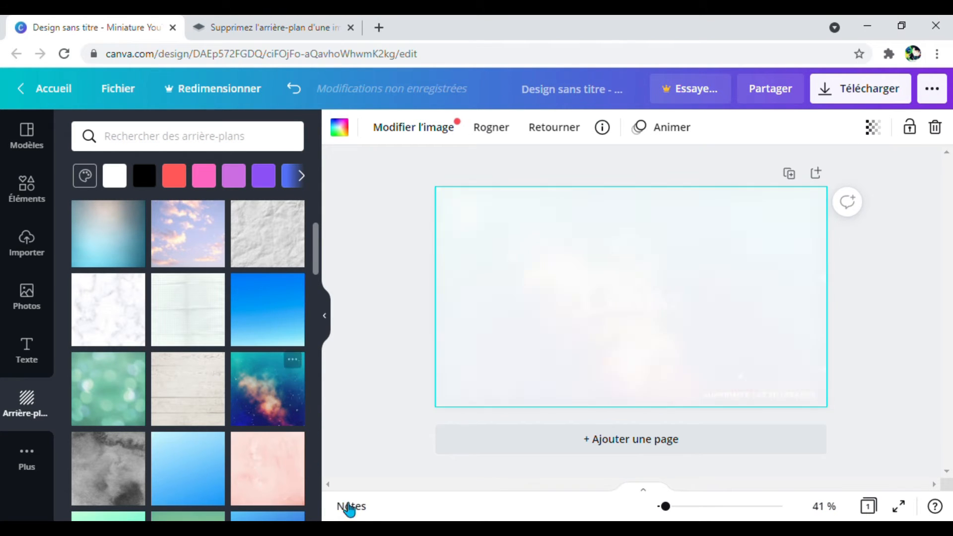
left_click(111, 389)
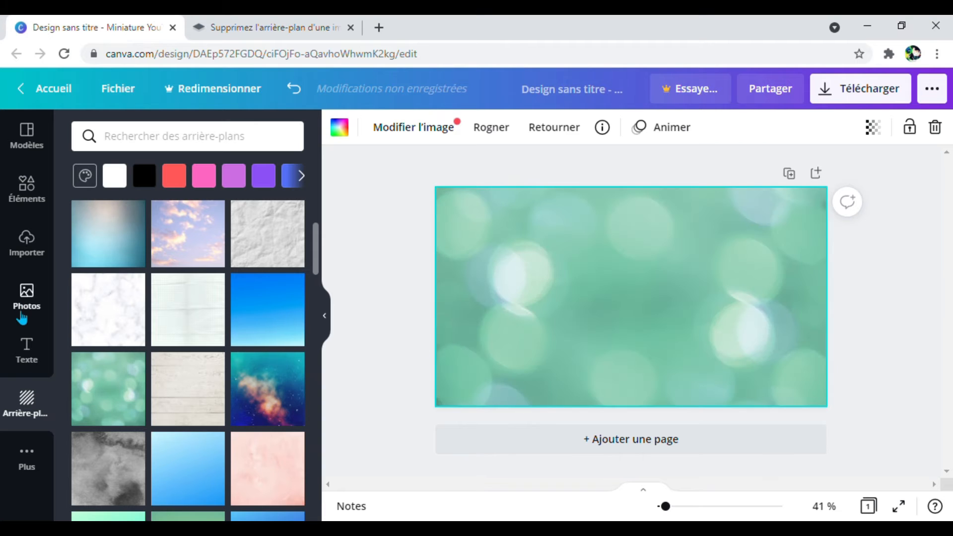
Try recently used backgrounds on the page and apply the pink weathered wood planks.
left_click(166, 269)
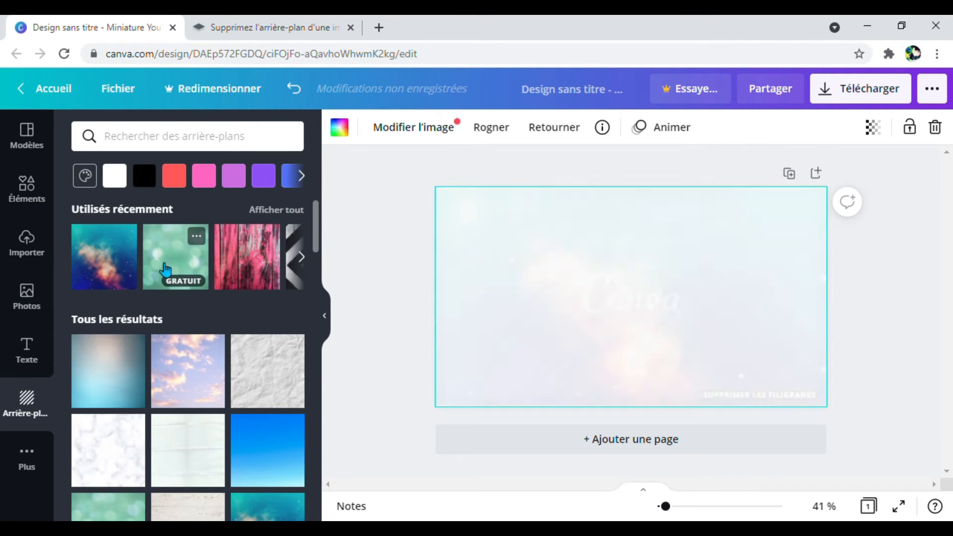
left_click(168, 266)
left_click(253, 260)
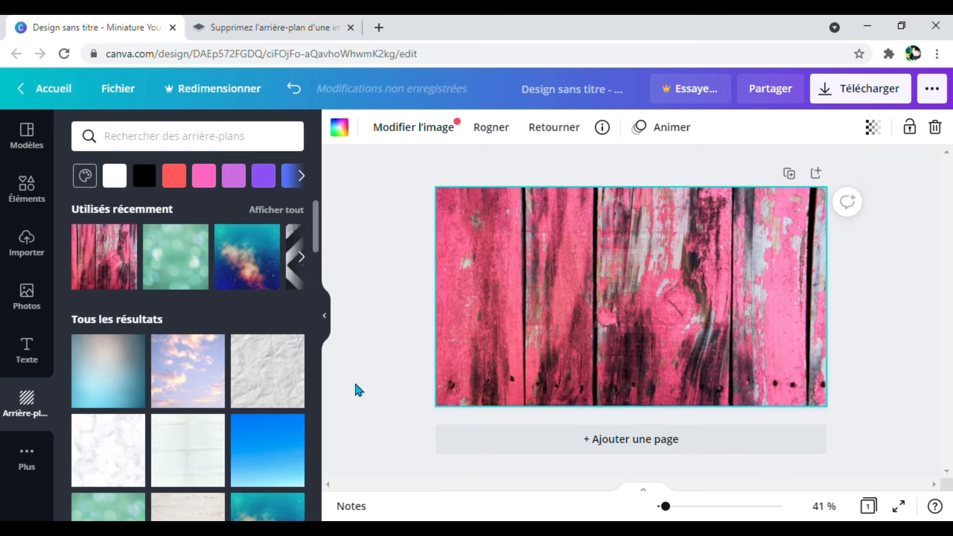
left_click(414, 262)
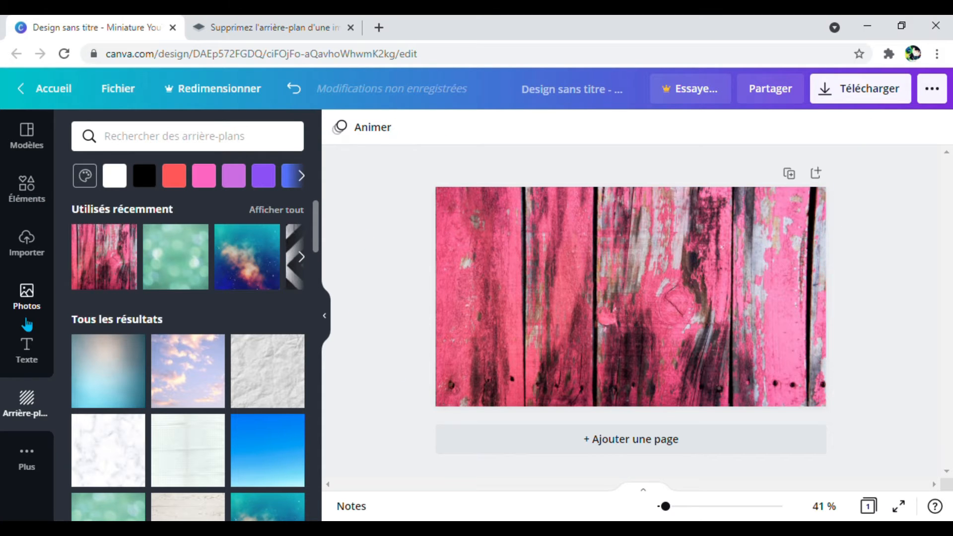
Look through the element categories and delete the pink wood background from the page.
left_click(25, 191)
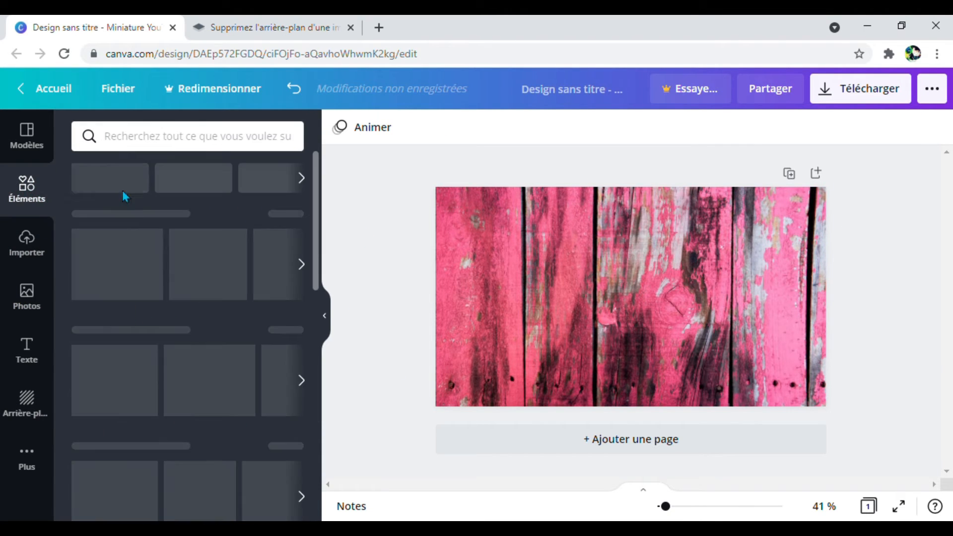
scroll(255, 281, "down", 3)
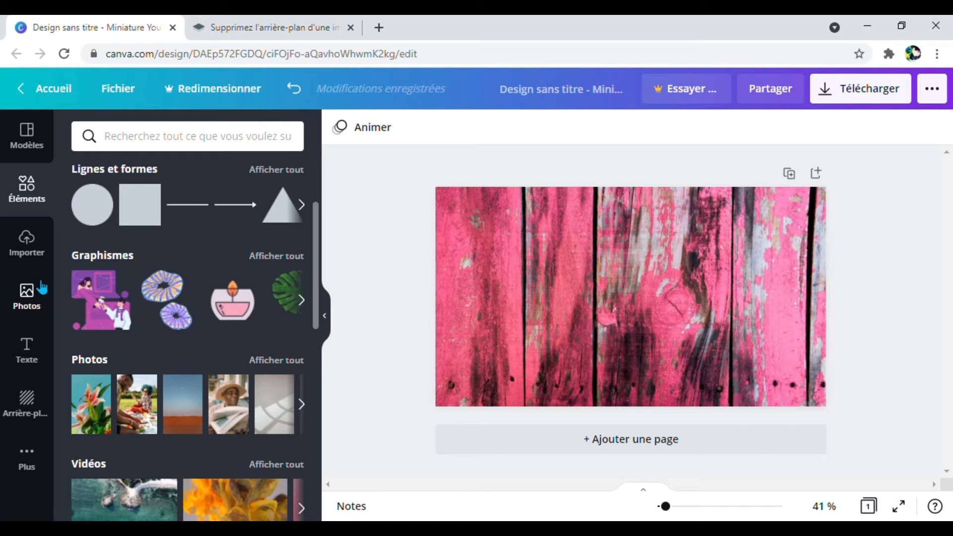
left_click(588, 314)
key("Delete")
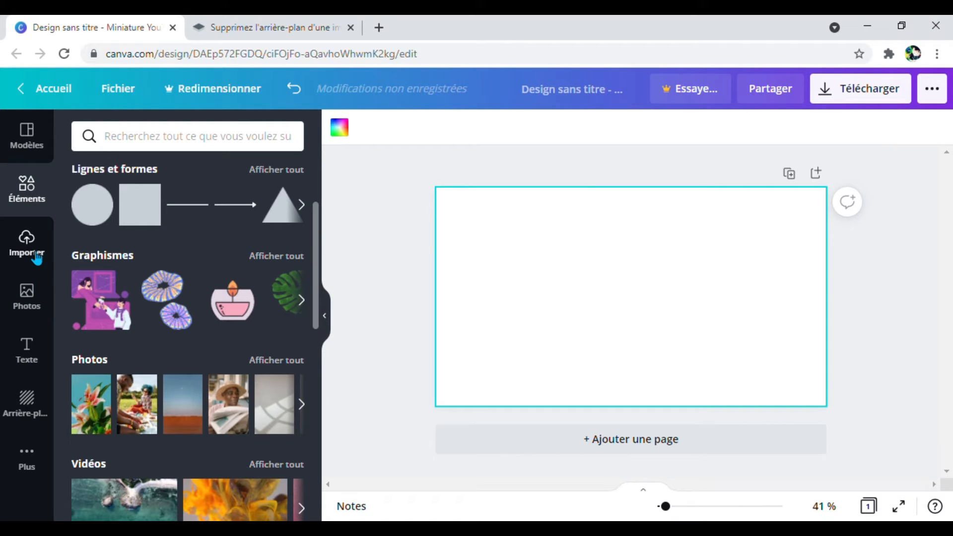
Browse the available backgrounds and search them for "engrenage".
left_click(29, 353)
left_click(27, 412)
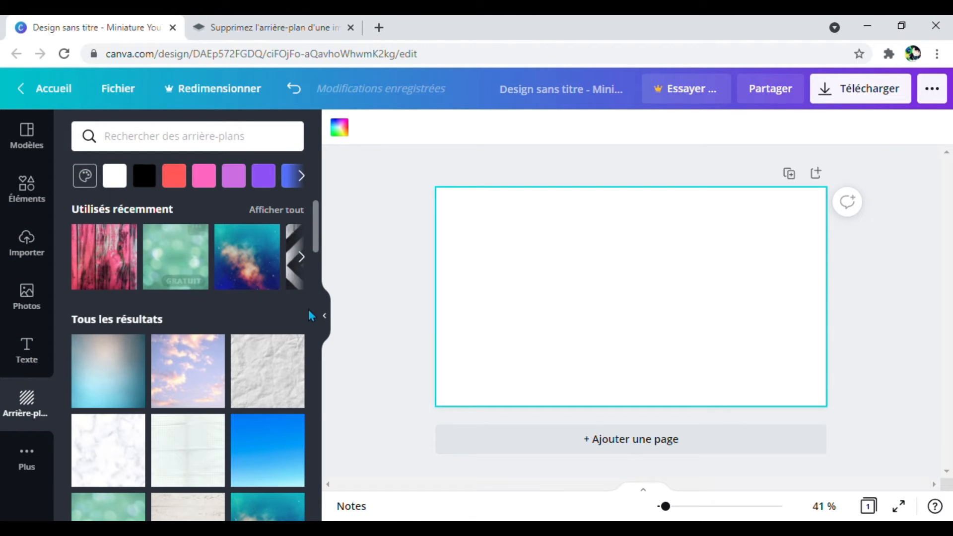
scroll(262, 362, "down", 10)
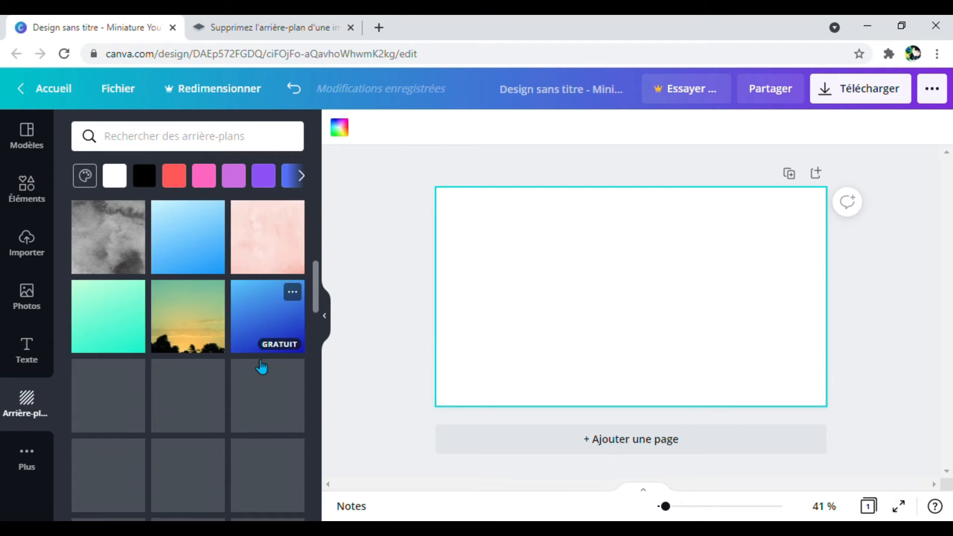
scroll(226, 285, "down", 5)
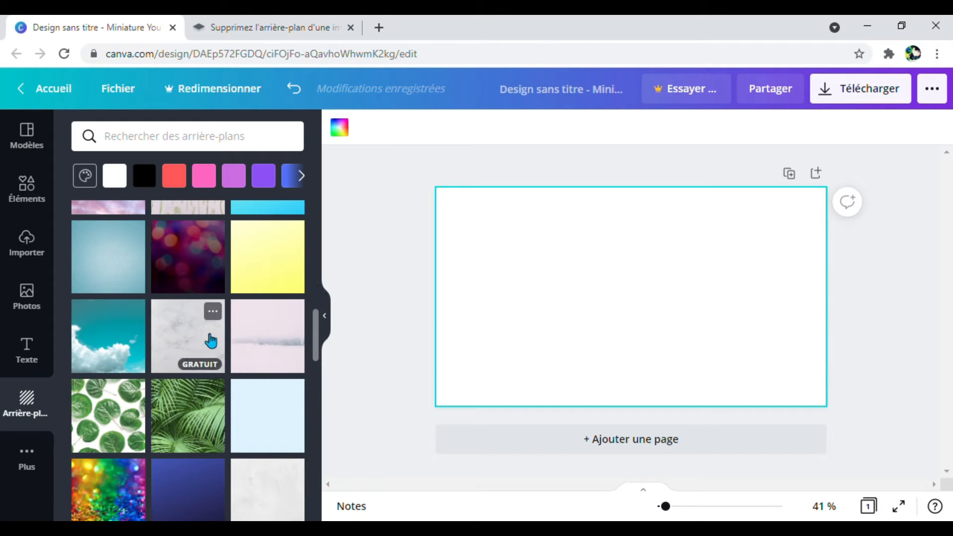
left_click(197, 136)
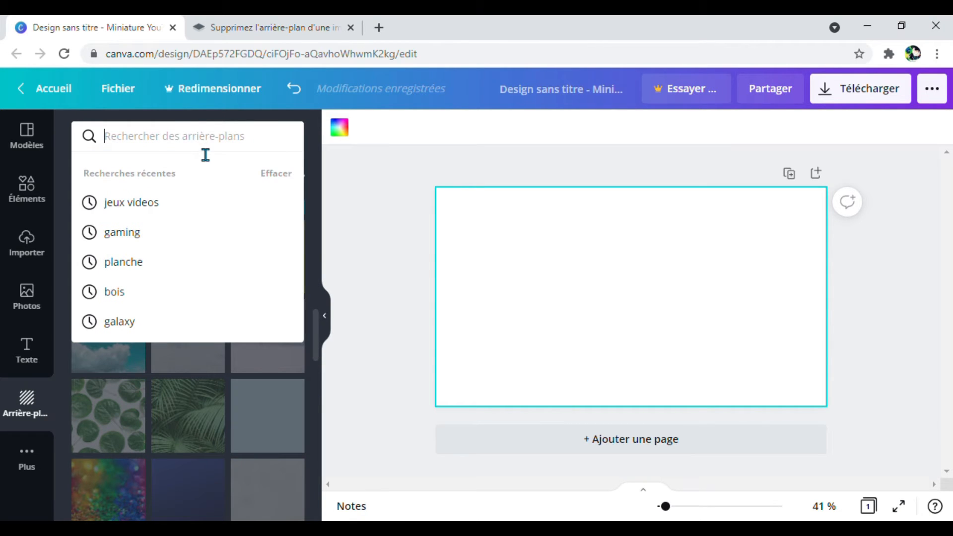
type("eng")
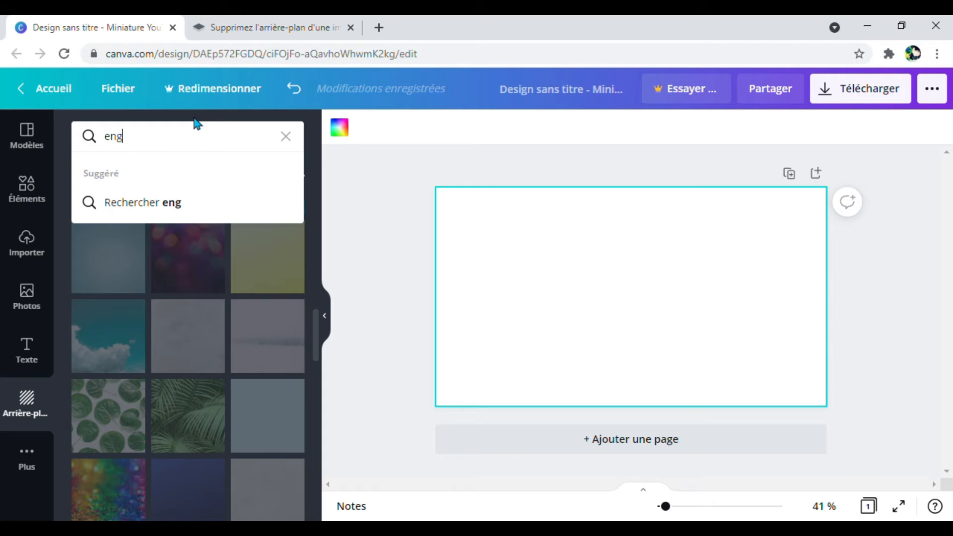
type("renage")
key("Return")
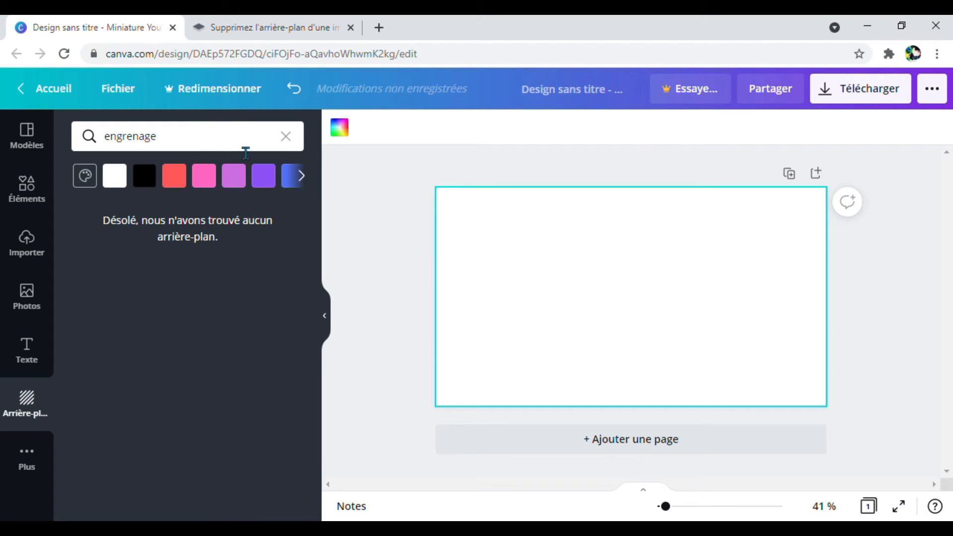
Search the backgrounds for "mechanique" and clear the search term.
left_click(198, 144)
type("mechanique")
key("Return")
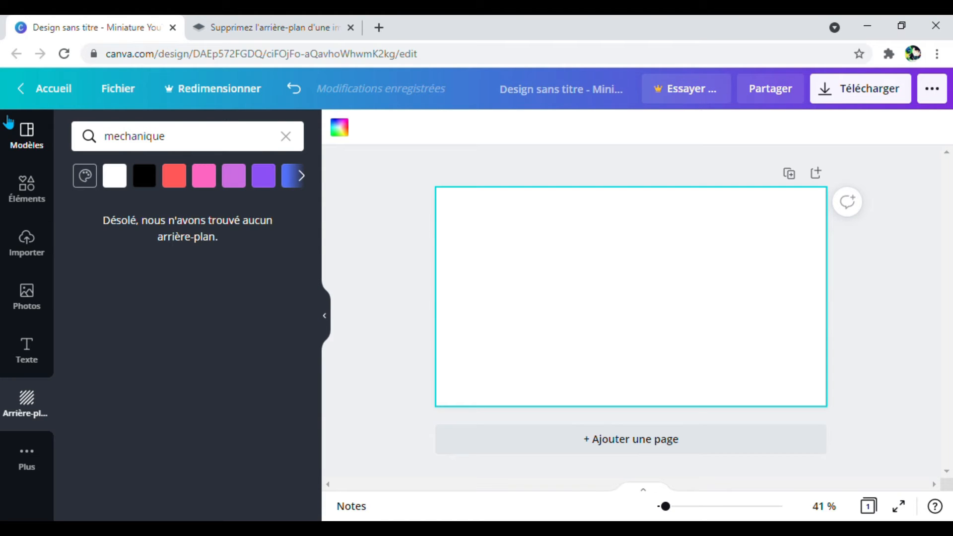
left_click(201, 138)
key("BackSpace")
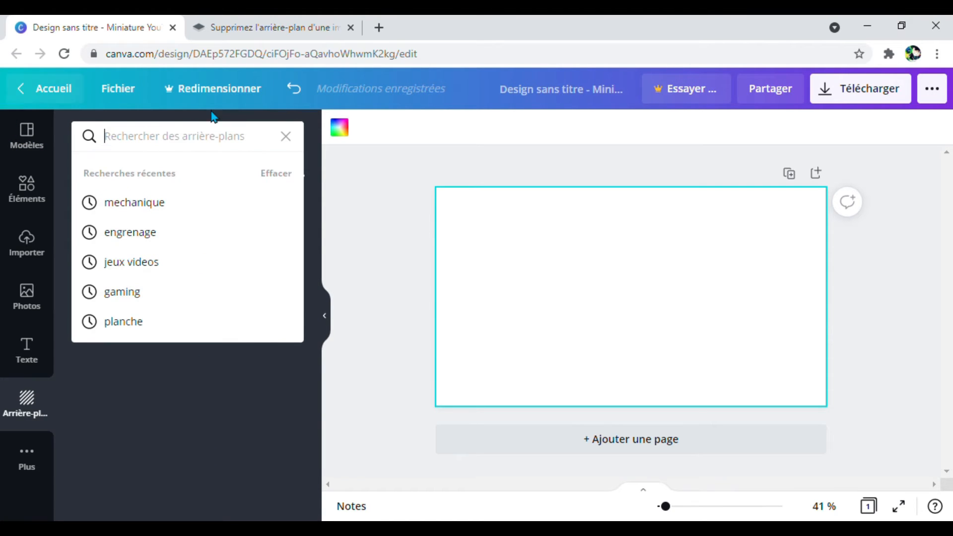
Return to the uploaded images and look through the earlier part of the list.
left_click(25, 359)
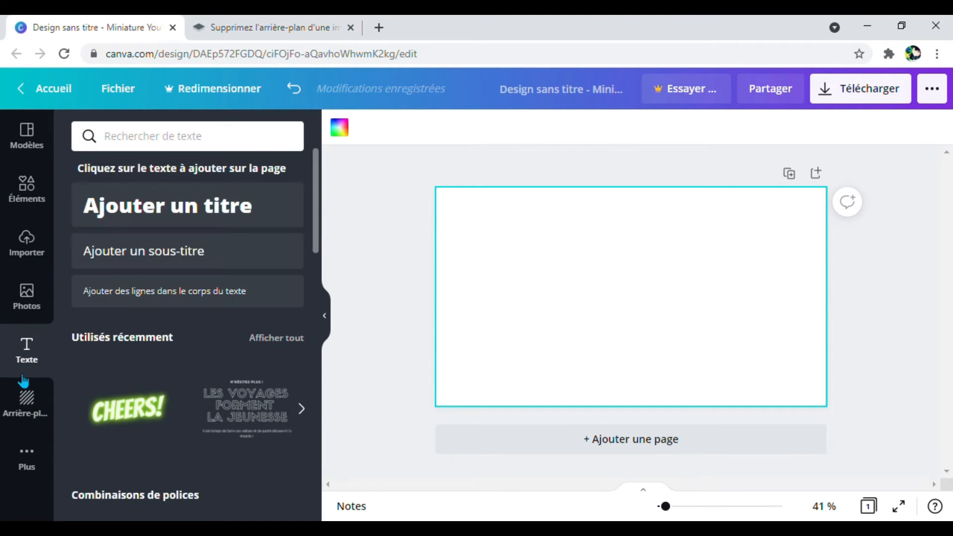
left_click(27, 298)
left_click(27, 241)
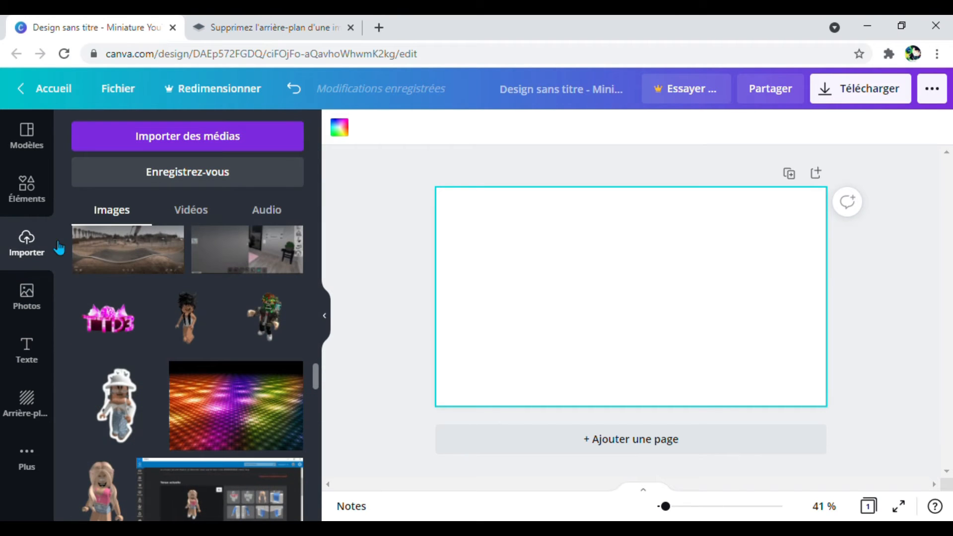
scroll(200, 244, "up", 15)
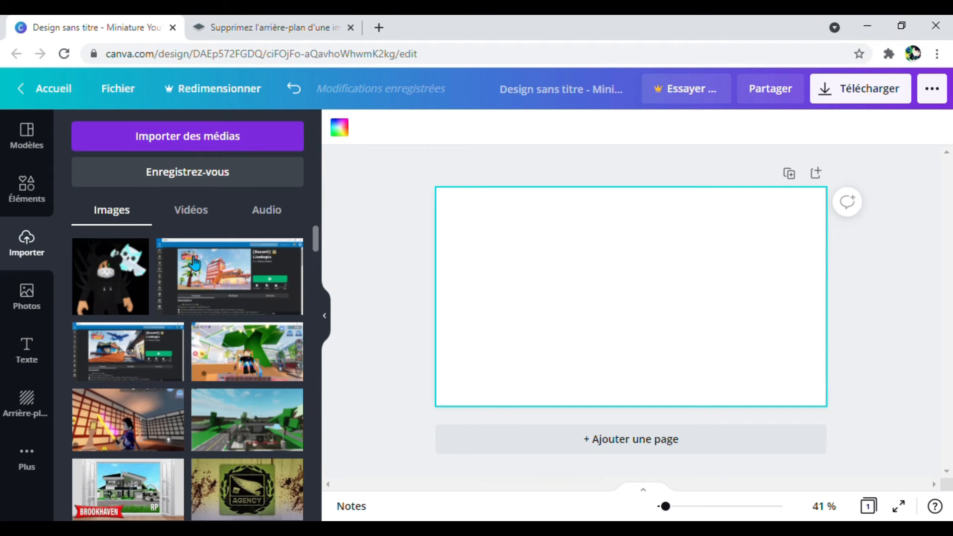
Search Google Images for "image de plusieurs engrenage" in a new browser tab and look through the results.
left_click(379, 27)
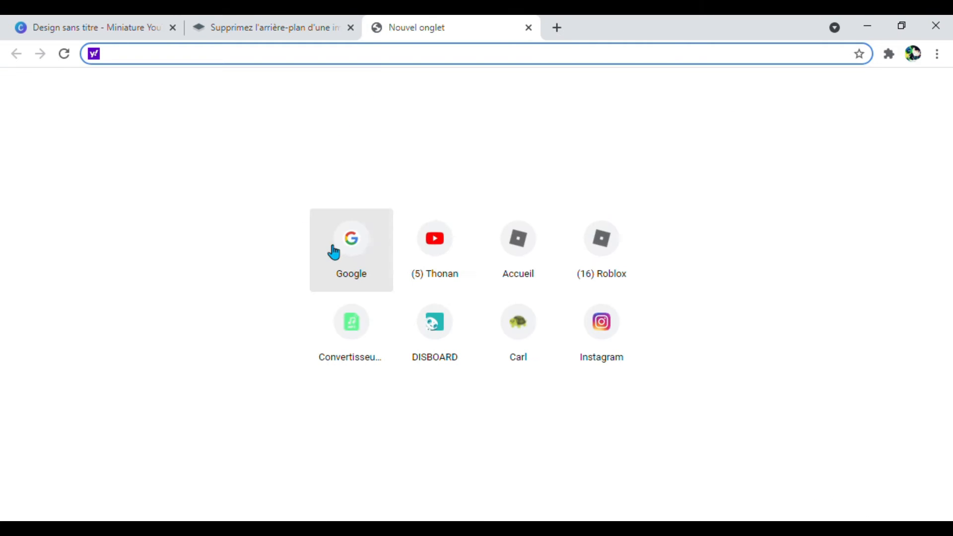
left_click(352, 243)
type("imah")
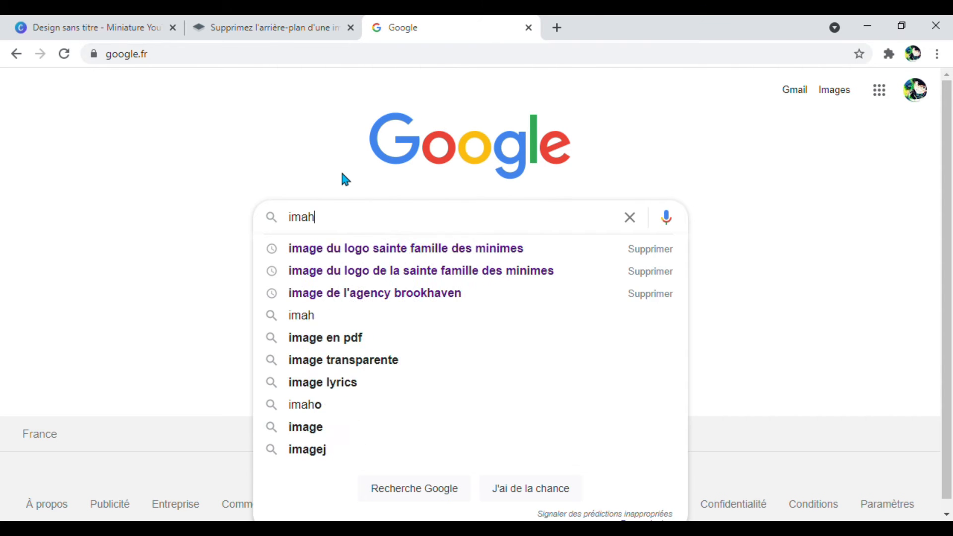
key("BackSpace")
type("ge de pl")
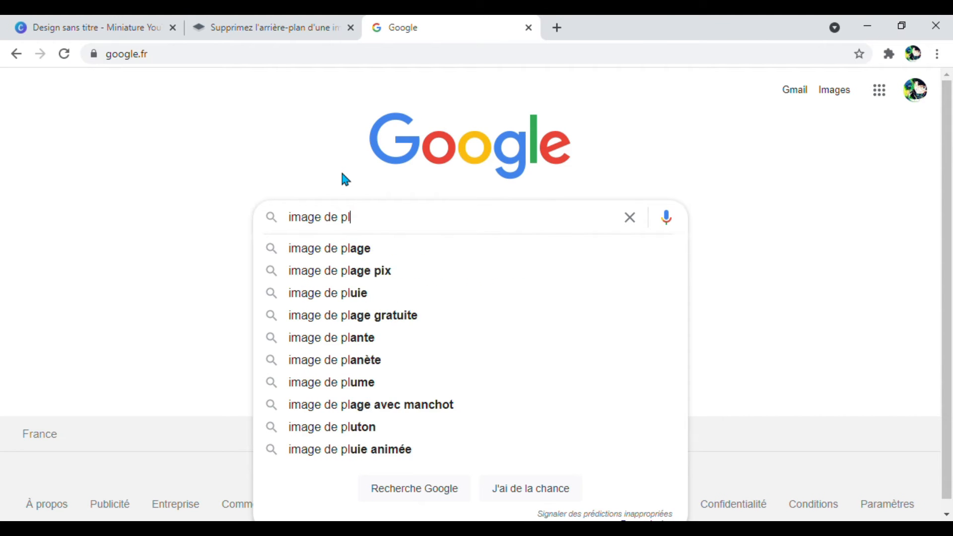
type("usieu")
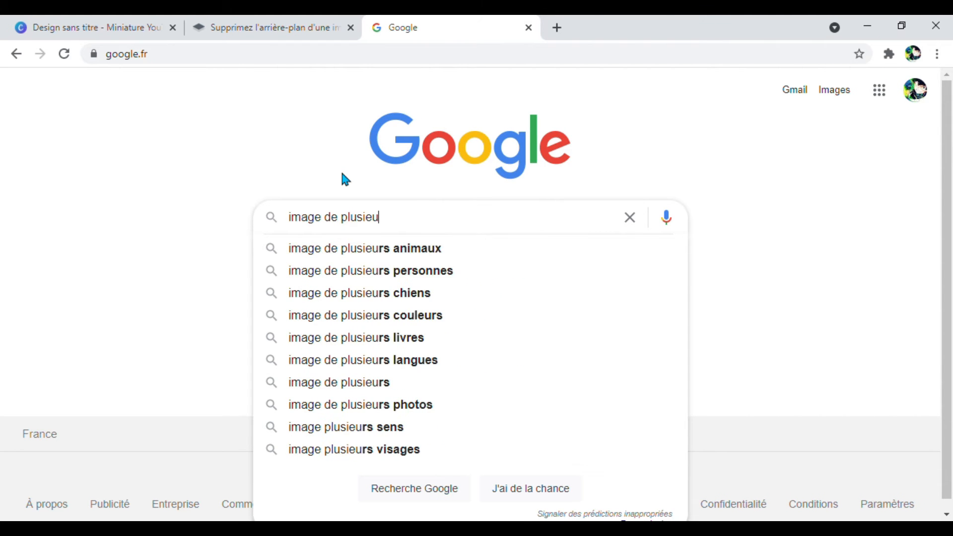
type("rs en")
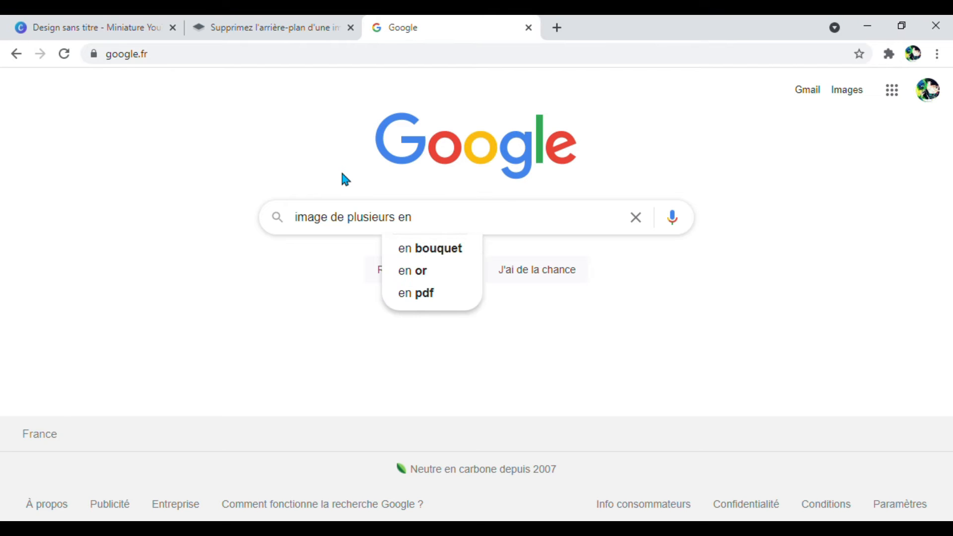
type("grenage")
key("Return")
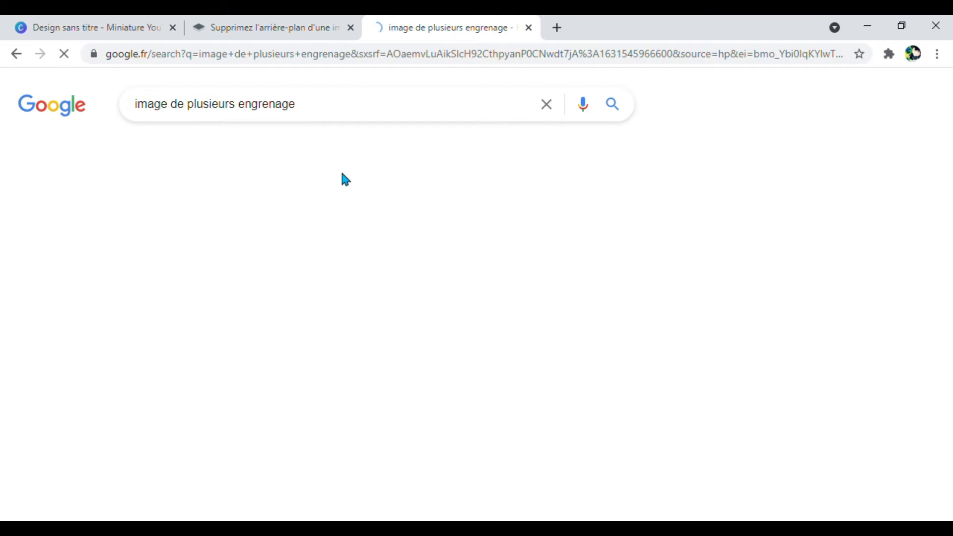
left_click(204, 158)
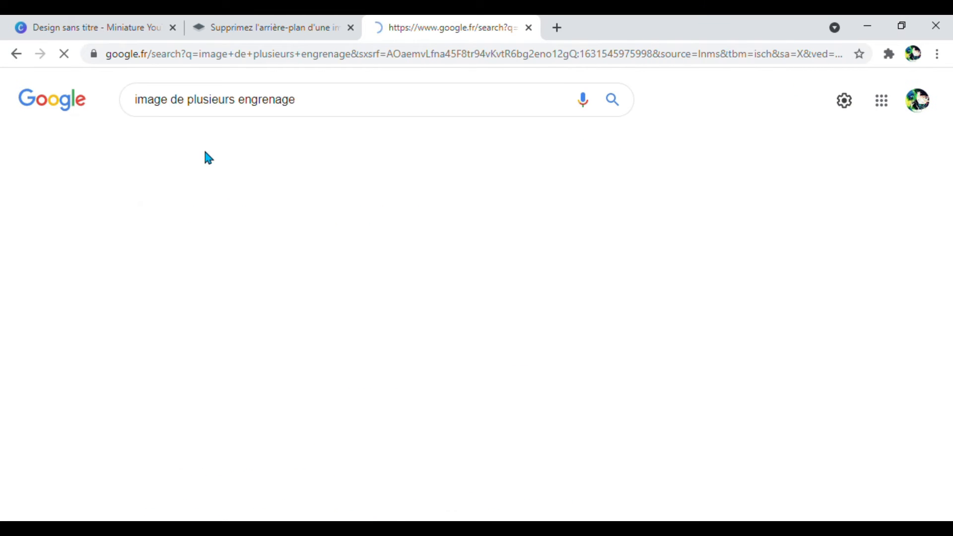
scroll(260, 204, "down", 5)
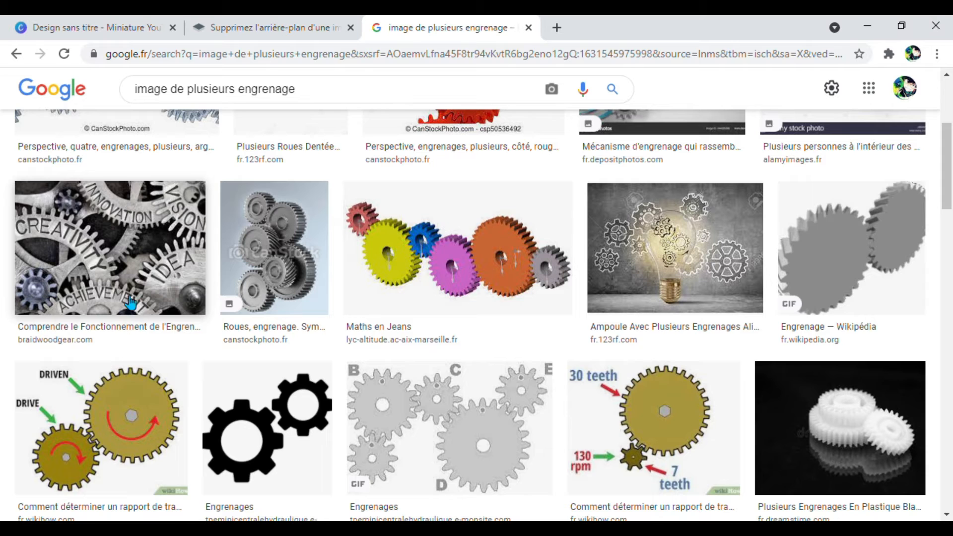
Paste the picture of gears labelled with words like CREATIVITY and INNOVATION into the Canva page and move it toward the upper-left corner.
left_click(315, 21)
left_click(150, 21)
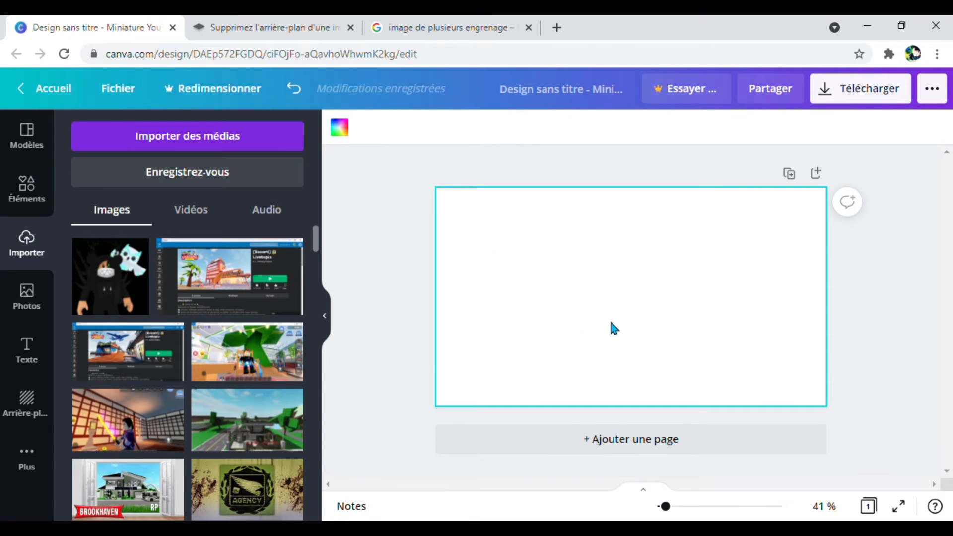
key("ctrl+v")
left_click_drag(564, 254, 458, 218)
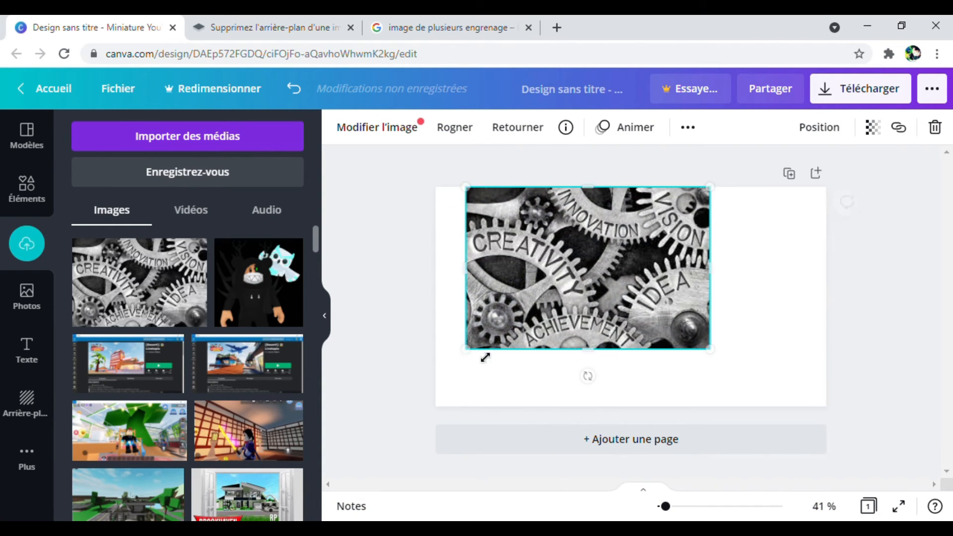
Enlarge the gear image until it fills the whole page as the background.
left_click_drag(471, 361, 443, 383)
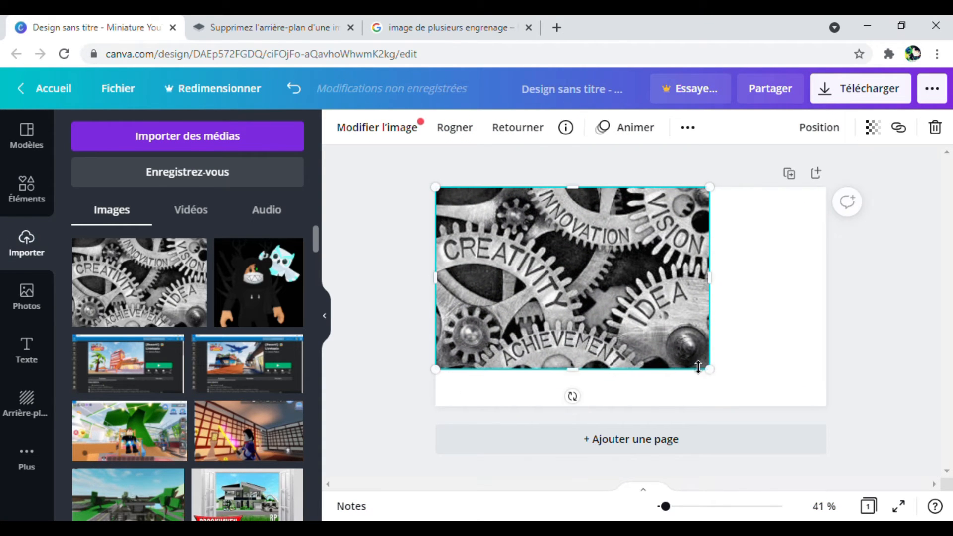
left_click_drag(715, 378, 791, 373)
left_click_drag(778, 198, 840, 178)
mouse_move(656, 369)
left_mouse_down()
mouse_move(655, 342)
mouse_move(660, 356)
left_mouse_up()
left_click(872, 319)
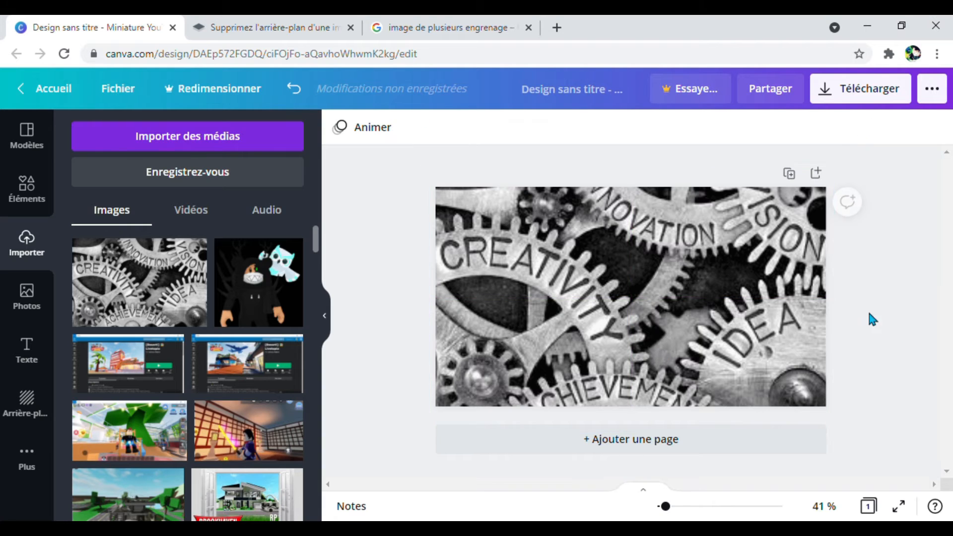
Search the design elements for "rectangle".
left_click(35, 366)
left_click(27, 193)
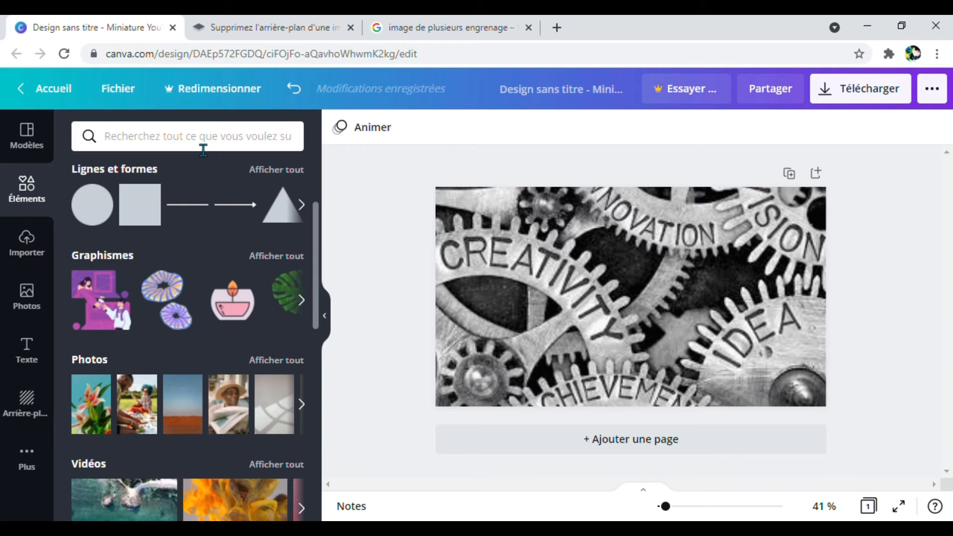
left_click(203, 130)
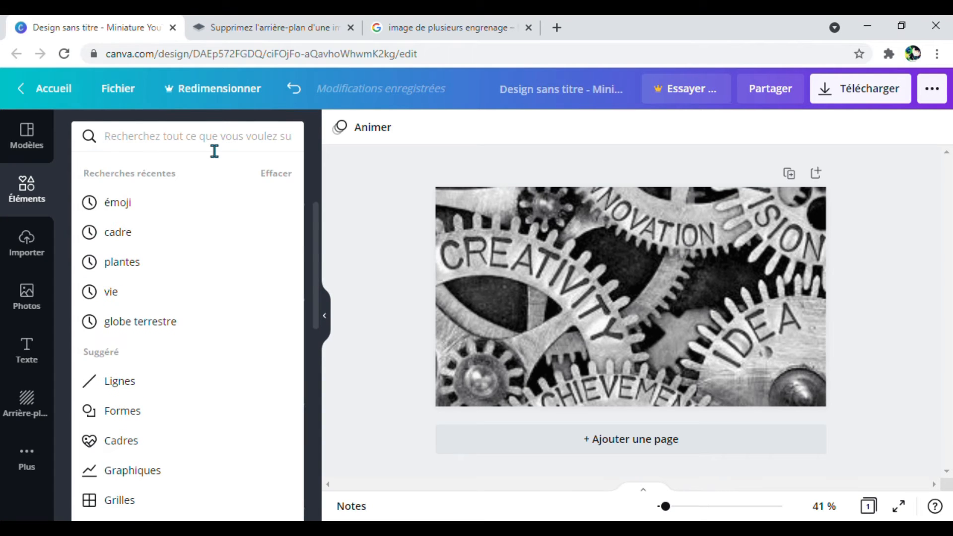
type("rect")
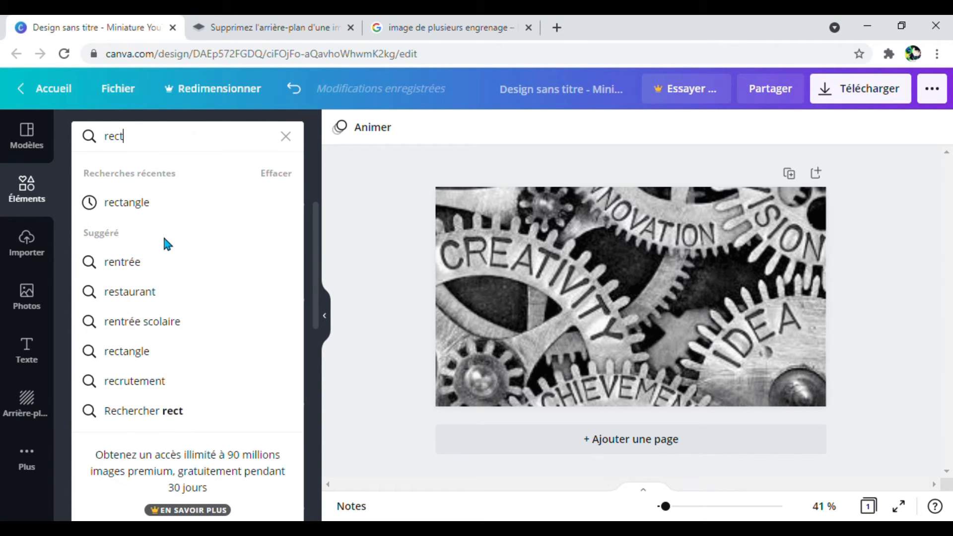
left_click(145, 204)
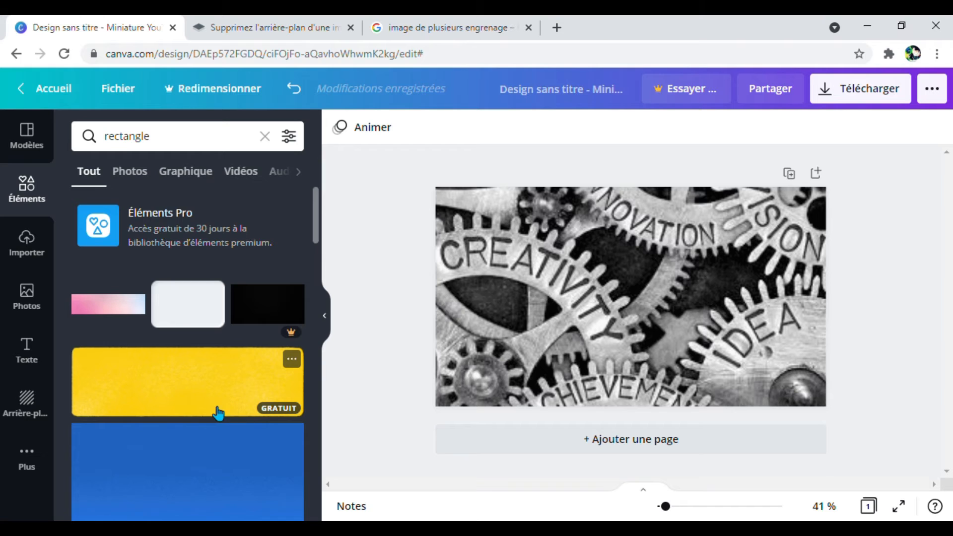
scroll(196, 360, "down", 2)
left_click_drag(188, 231, 564, 268)
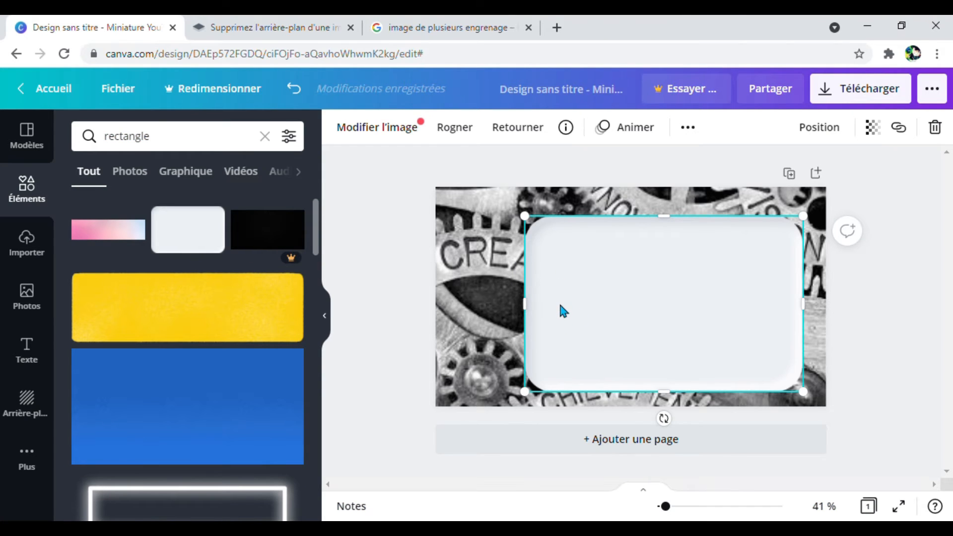
key("Delete")
Find the red rounded rectangle among the results and place it in the upper-right area of the page.
scroll(198, 294, "down", 3)
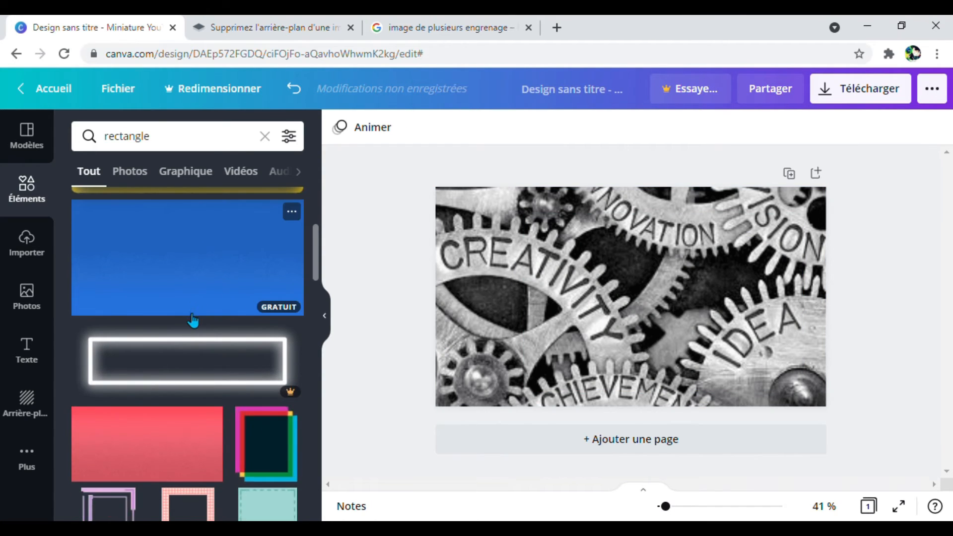
scroll(198, 294, "down", 9)
scroll(194, 322, "down", 6)
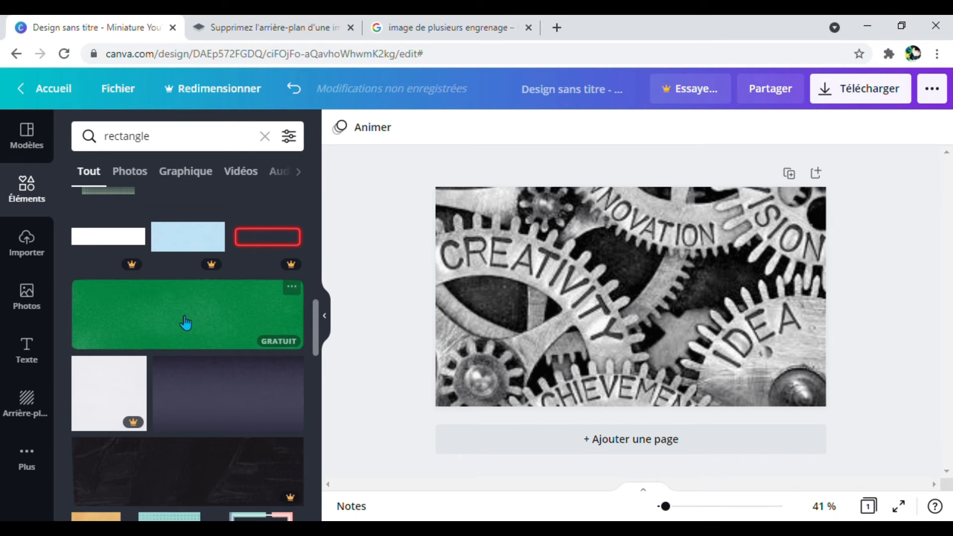
scroll(196, 336, "down", 10)
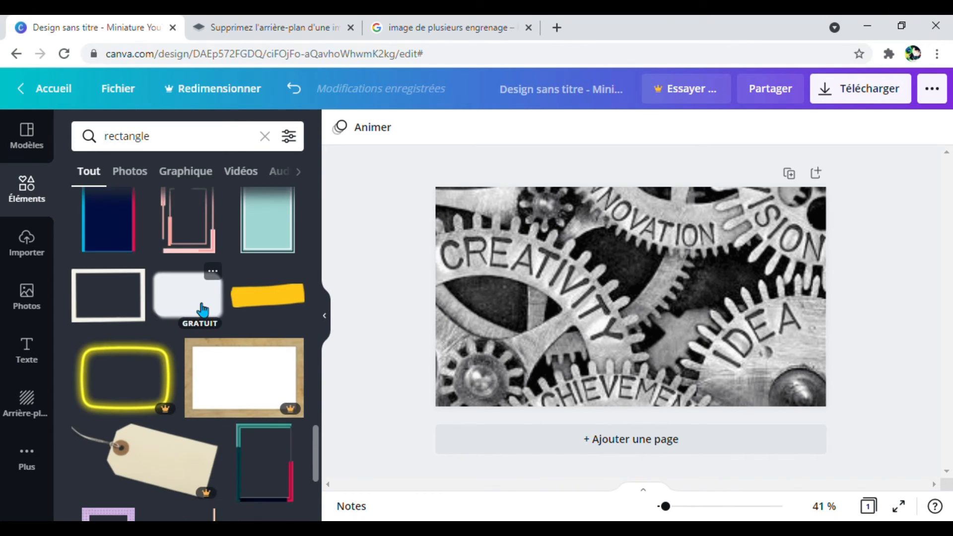
scroll(199, 310, "down", 3)
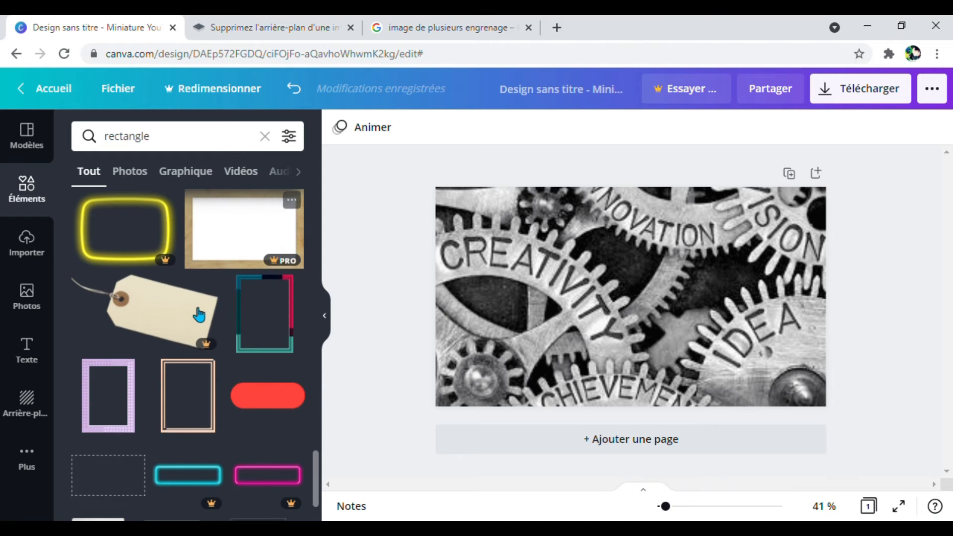
left_click_drag(251, 396, 498, 243)
left_click_drag(587, 282, 690, 255)
Add a second red rounded rectangle, shrink it and place it beneath the first one.
left_click_drag(260, 408, 570, 342)
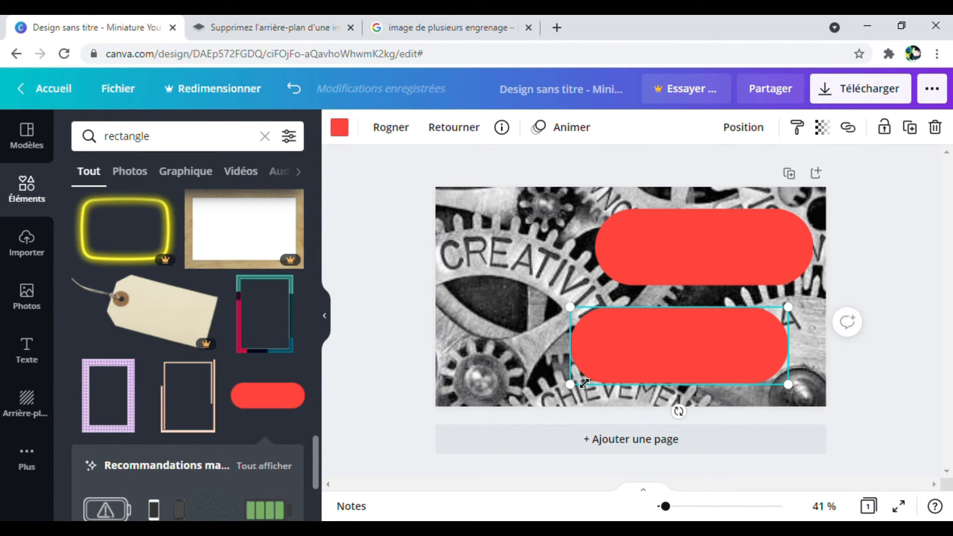
left_click_drag(601, 379, 630, 364)
left_click_drag(699, 351, 714, 343)
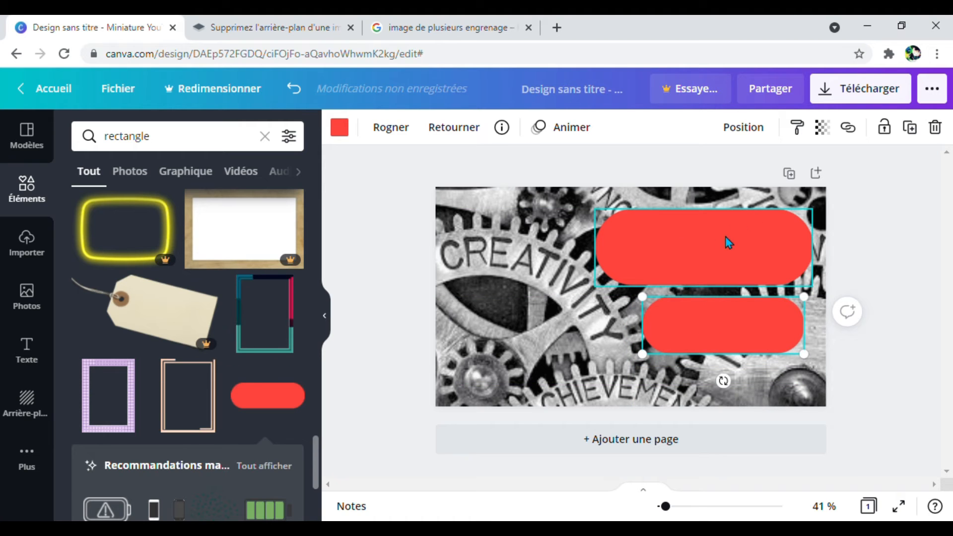
Shrink the upper red shape, enlarge the lower one and stack them closely with their right edges aligned.
left_click(638, 231)
left_click_drag(599, 212, 662, 232)
left_click(654, 320)
left_click_drag(651, 313, 623, 302)
left_click_drag(755, 276, 748, 251)
mouse_move(743, 323)
left_mouse_down()
mouse_move(751, 317)
mouse_move(743, 308)
left_mouse_up()
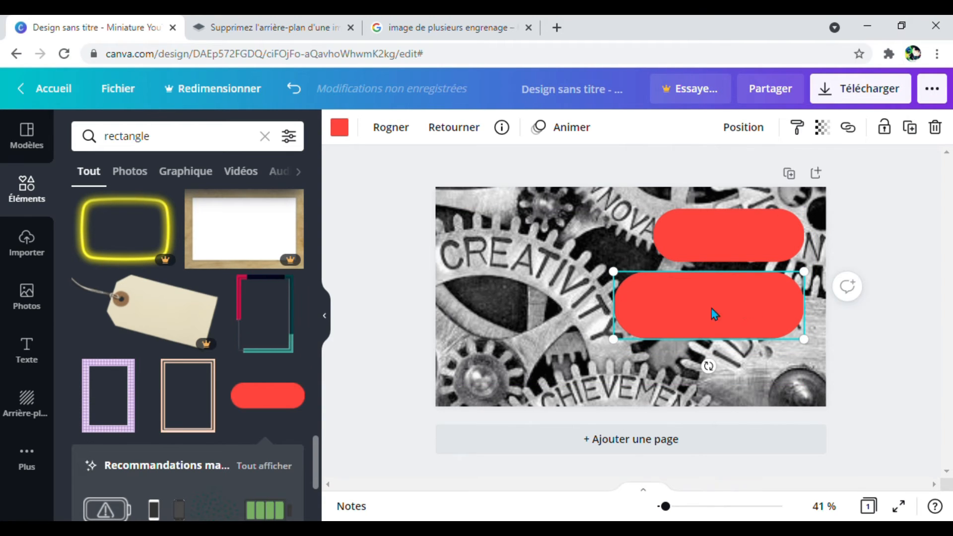
Recolour the lower rounded rectangle orange and move it up against the red one.
left_click(340, 128)
scroll(174, 436, "down", 2)
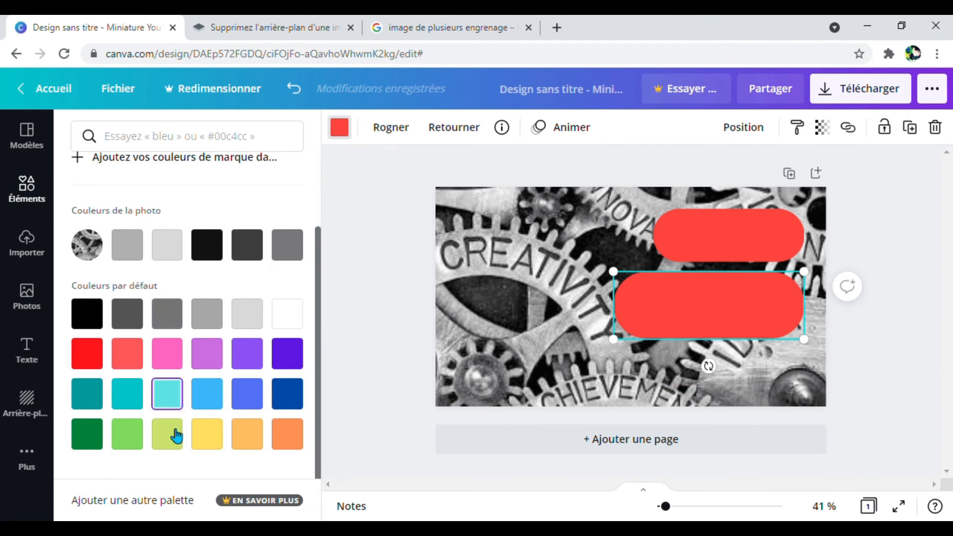
left_click(286, 434)
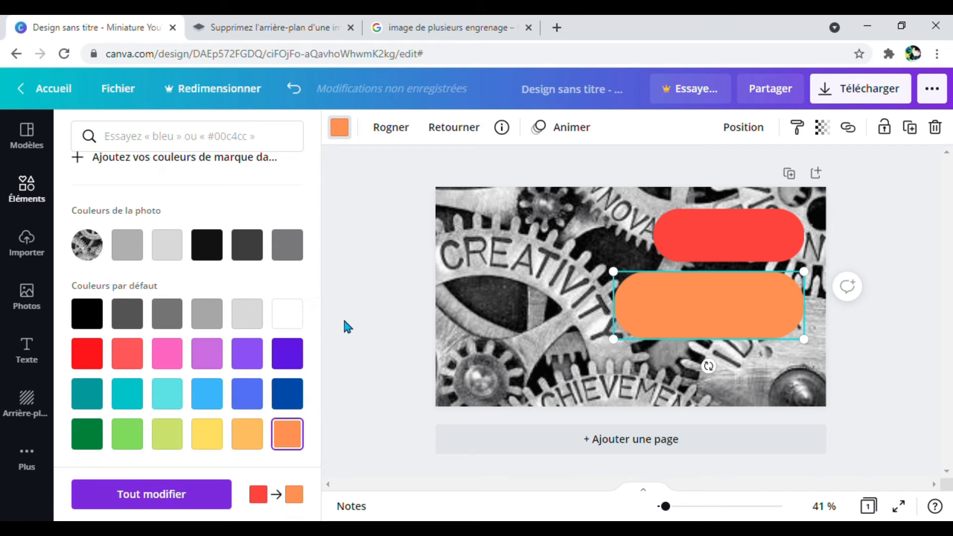
left_click(341, 315)
left_click(477, 318)
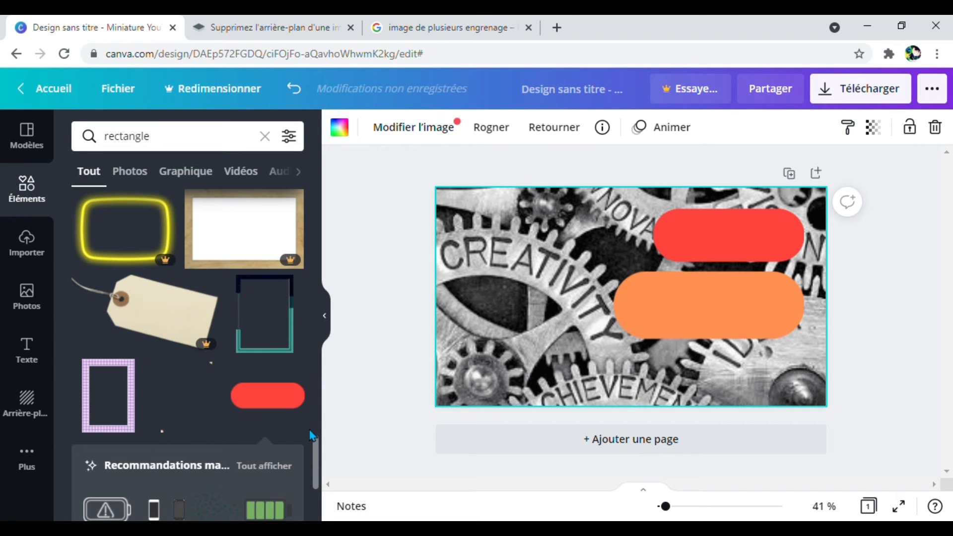
left_click(691, 299)
left_click_drag(690, 297, 694, 288)
left_click(516, 263)
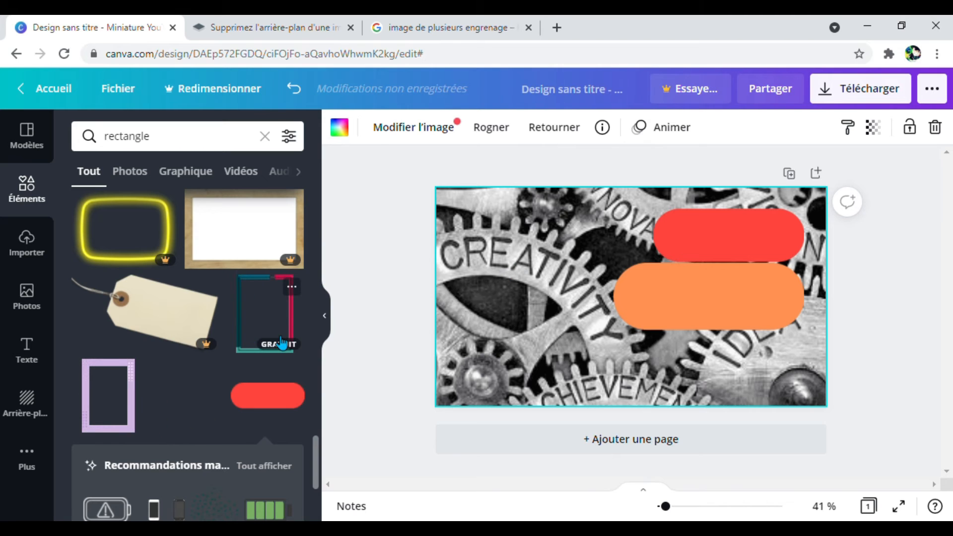
Add a third red rounded rectangle beneath the orange one, slightly enlarged and aligned with the other right edges.
left_click_drag(270, 400, 695, 379)
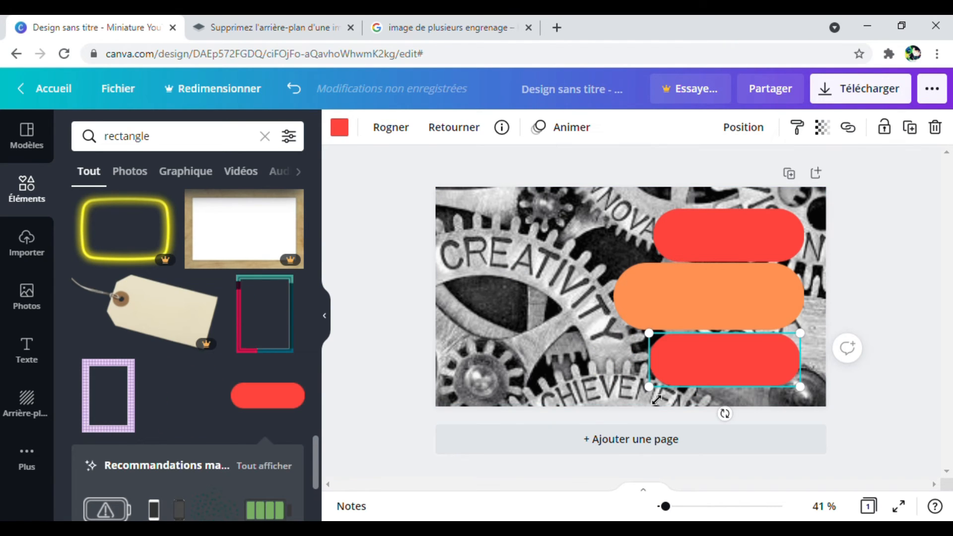
left_click_drag(654, 396, 630, 400)
left_click_drag(711, 356, 722, 362)
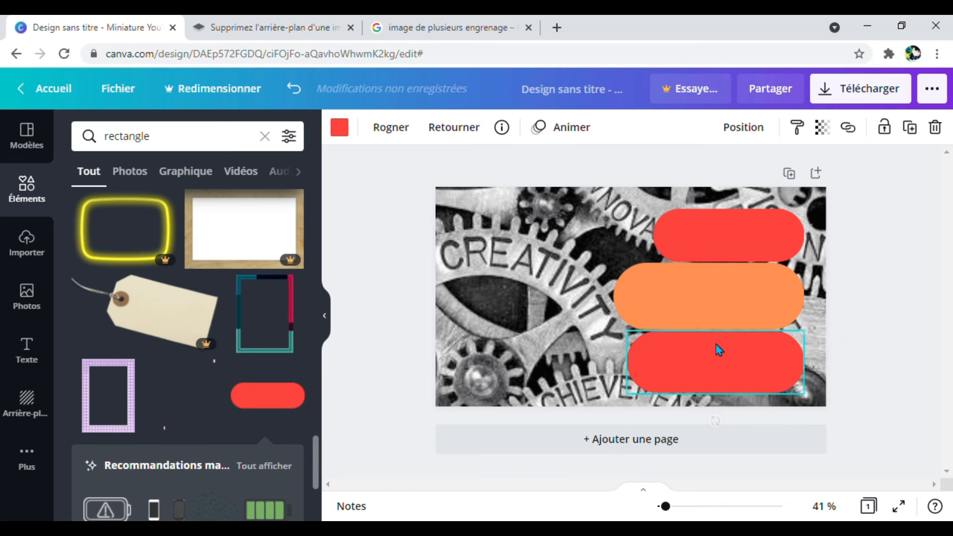
Recolour the lowest rounded rectangle yellow.
left_click(340, 128)
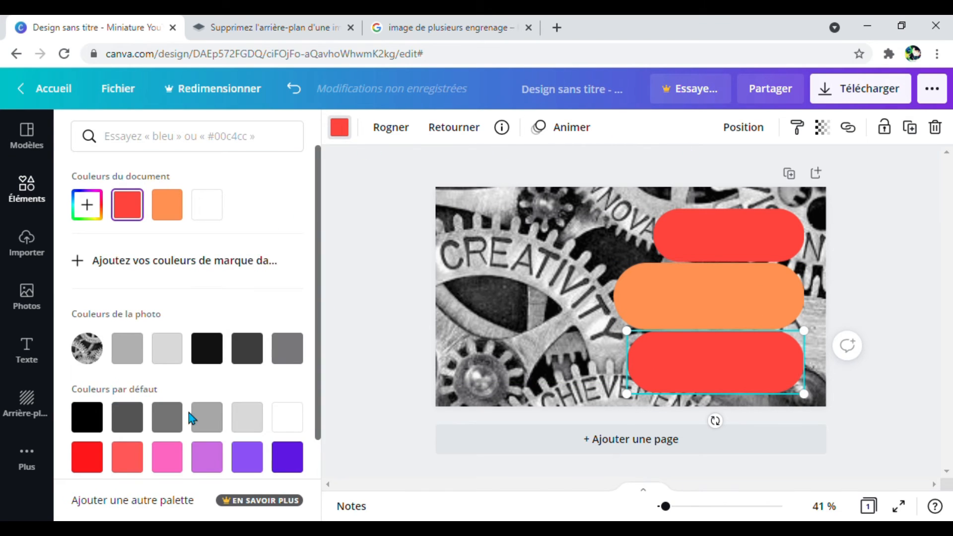
scroll(192, 417, "down", 2)
left_click(207, 434)
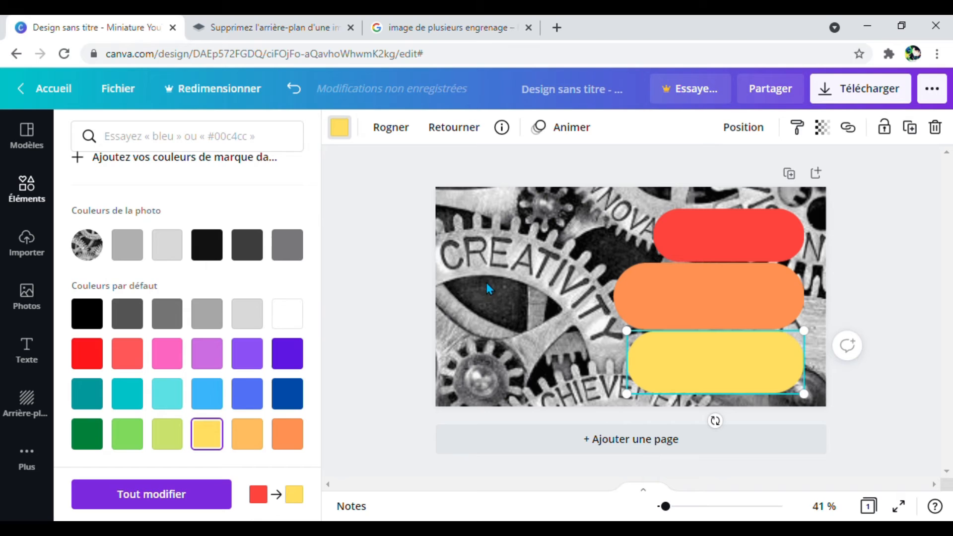
left_click(376, 323)
Add a title reading "COMMENT" and centre it on the red shape.
left_click(26, 350)
left_click_drag(206, 220, 755, 243)
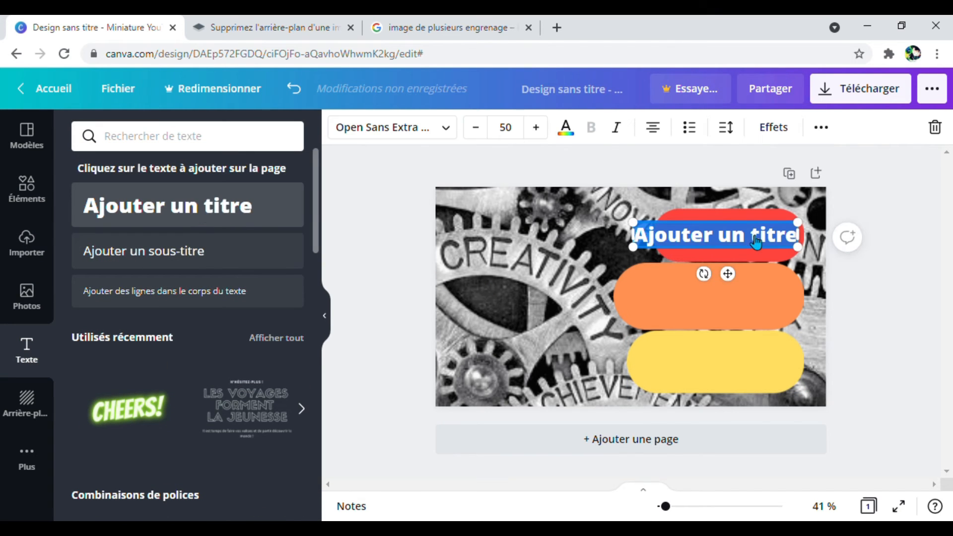
type("COMMENT")
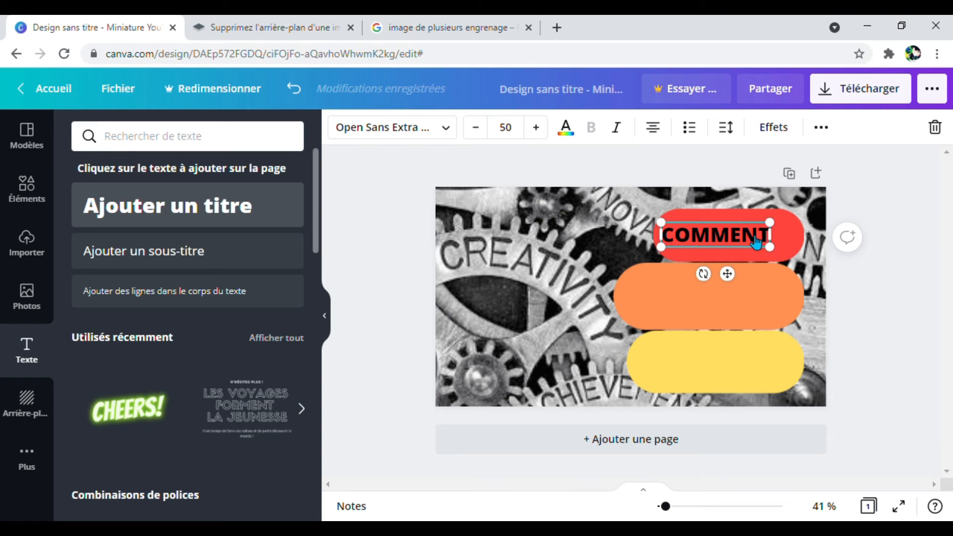
left_click_drag(734, 275, 745, 279)
Add a title reading "PROTEGER", enlarge it to size 77,5 and centre it on the orange shape.
left_click(701, 316)
left_click_drag(159, 218, 712, 309)
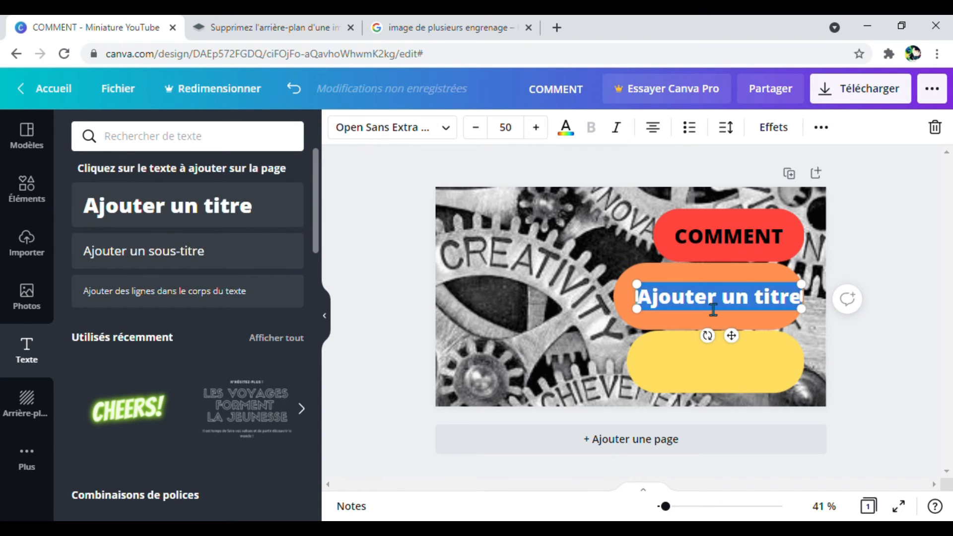
type("PROTEG")
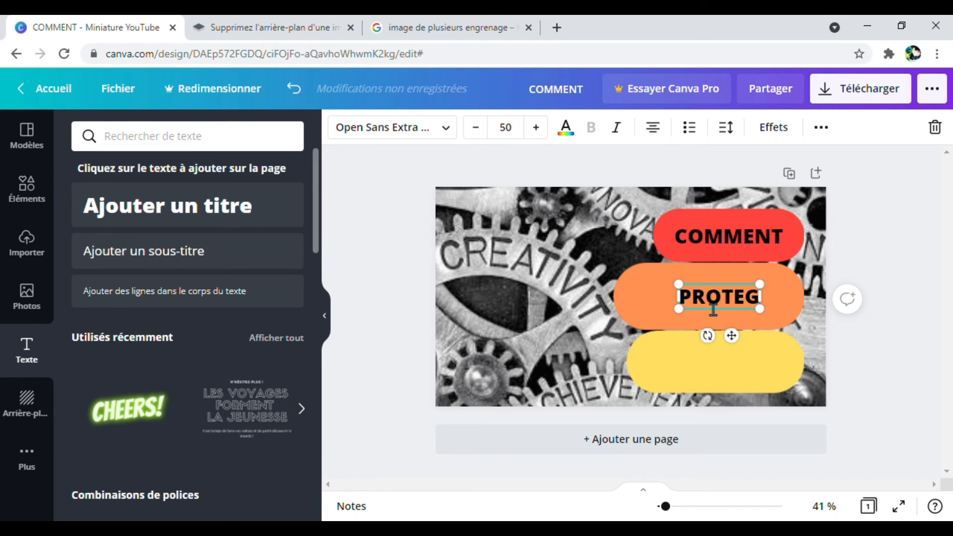
type("ER")
left_click_drag(649, 326, 611, 332)
left_click_drag(707, 349, 725, 350)
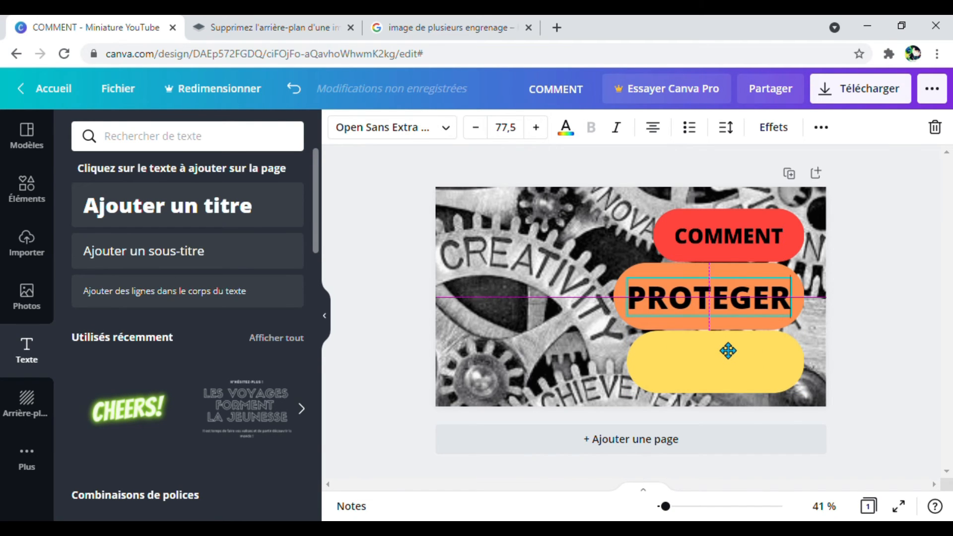
Add a title reading "SON COMPTE ROBLOX", split it into two lines before "ROBLOX" and fit it on the yellow shape.
left_click_drag(155, 219, 725, 373)
type("SON")
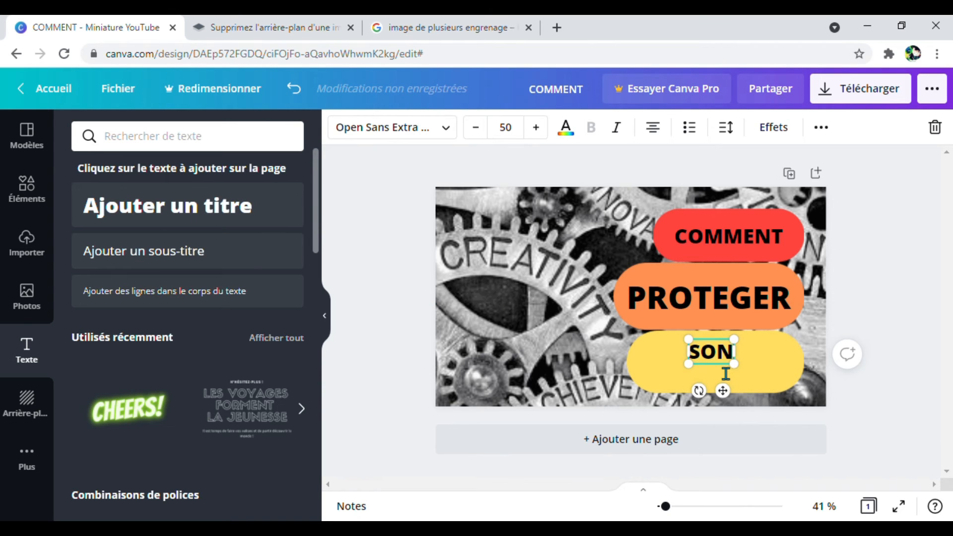
type(" COMPTE ROBLOX")
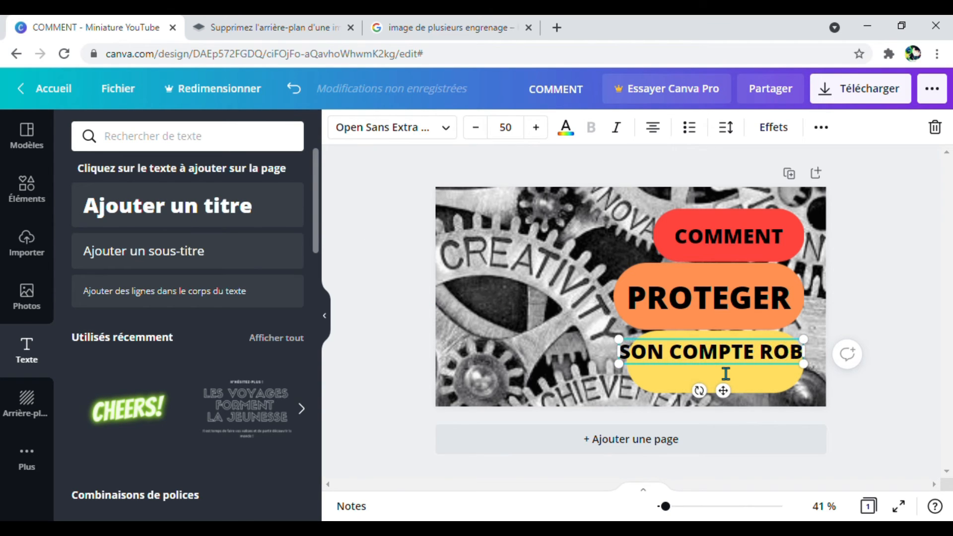
left_click(741, 369)
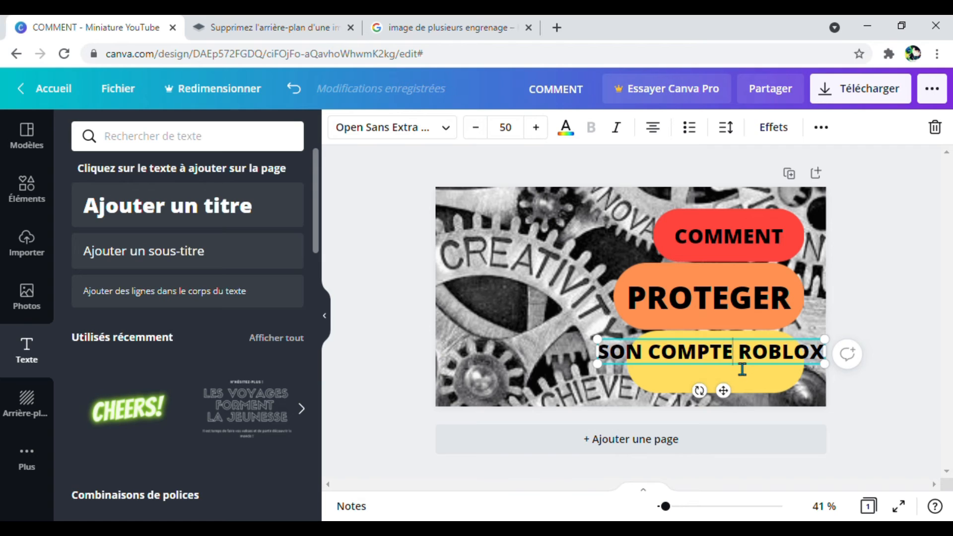
key("Return")
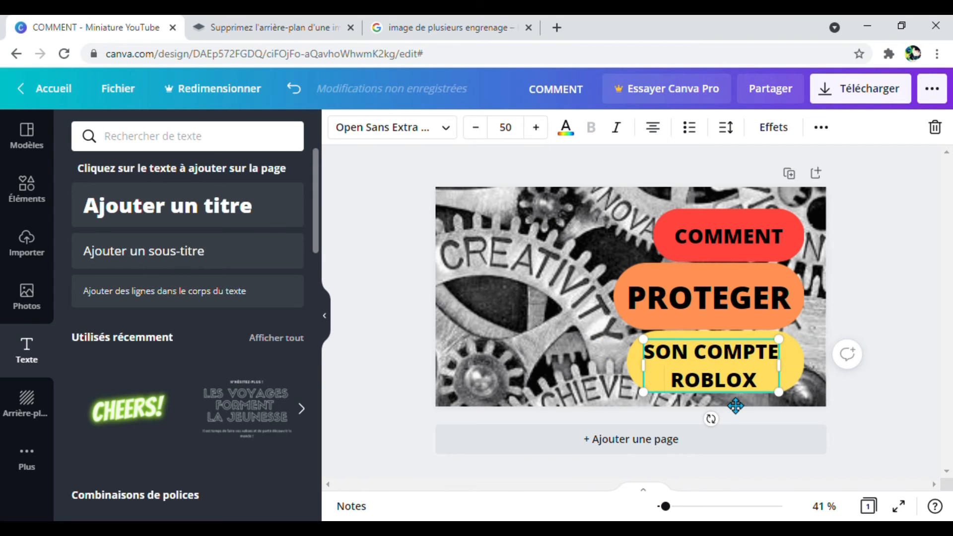
left_click_drag(735, 405, 743, 403)
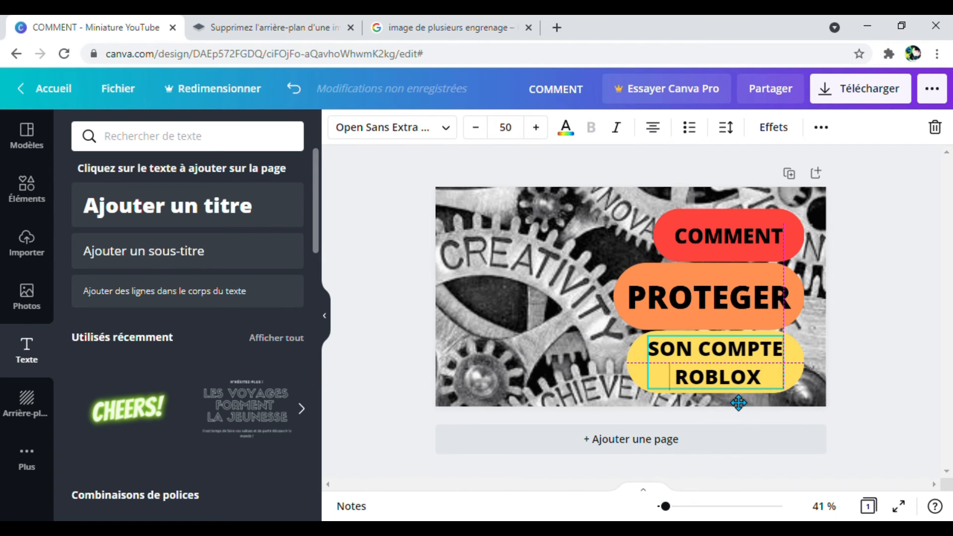
left_click(923, 394)
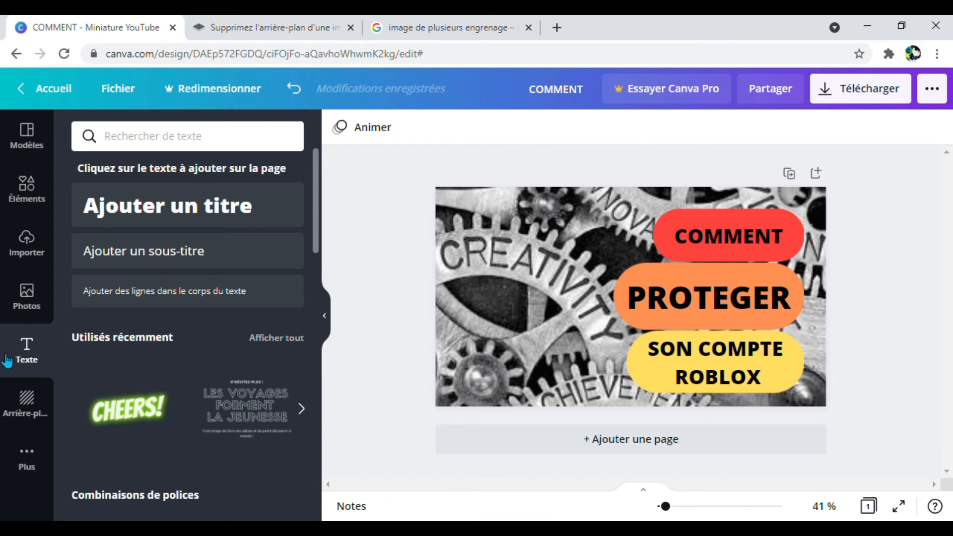
left_click(30, 245)
scroll(160, 325, "down", 10)
scroll(160, 327, "up", 7)
left_click_drag(236, 359, 539, 246)
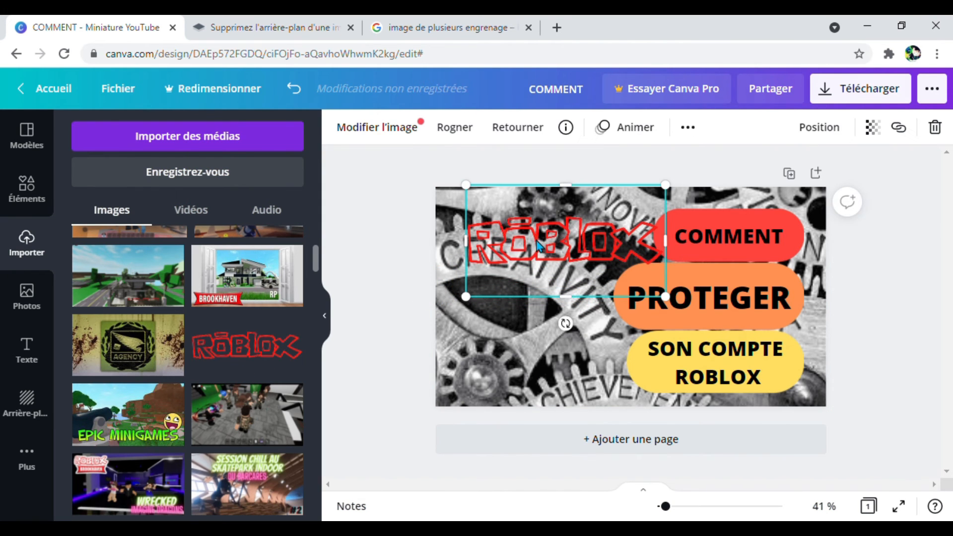
key("Delete")
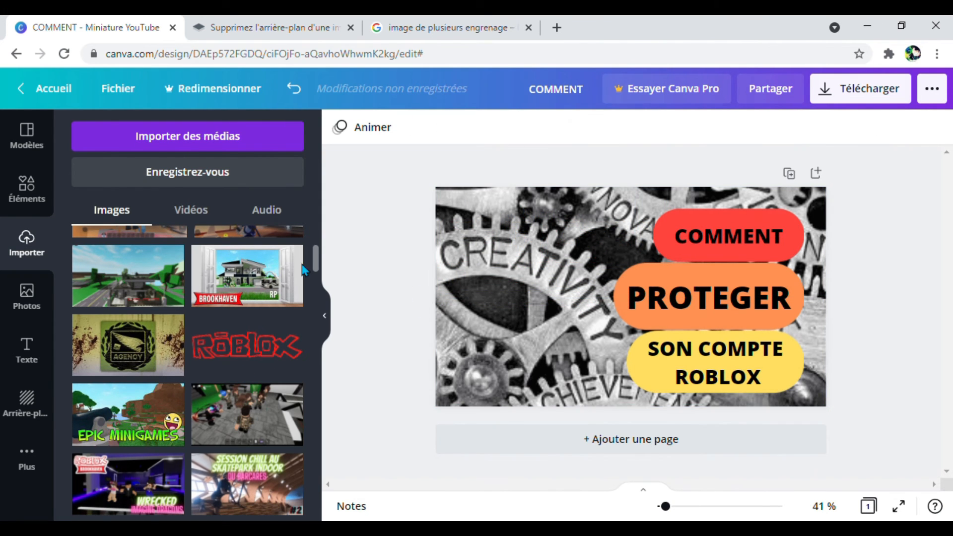
Add the uploaded tilted red square Roblox logo without a white background and position it in the left half of the thumbnail.
scroll(303, 269, "down", 15)
scroll(217, 322, "down", 15)
scroll(217, 320, "down", 10)
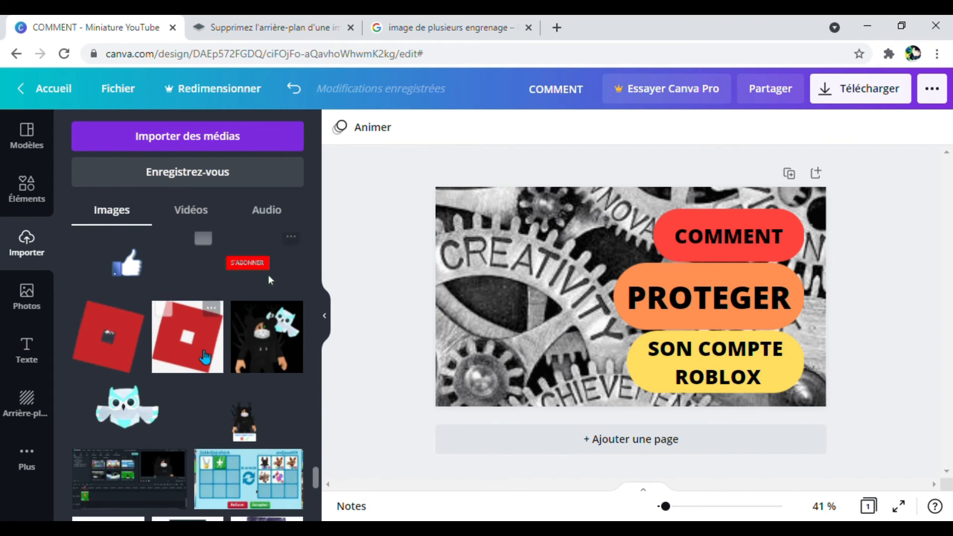
left_click_drag(99, 332, 519, 261)
left_click_drag(530, 340, 517, 341)
left_click_drag(527, 294, 525, 350)
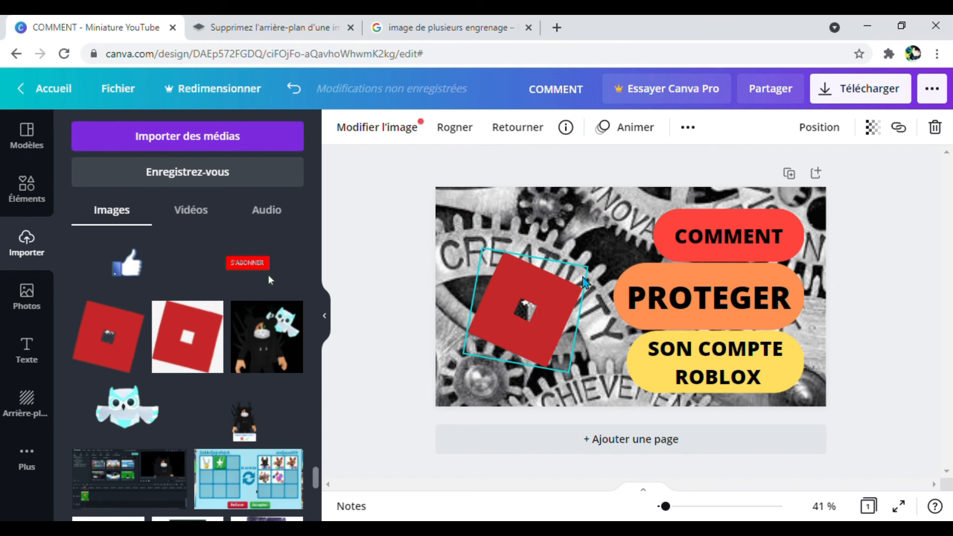
left_click(394, 233)
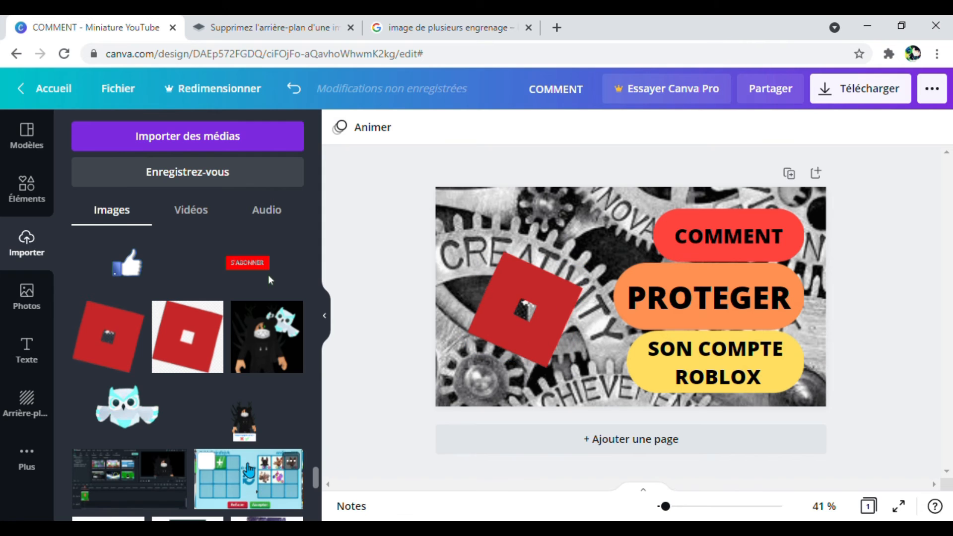
left_click_drag(488, 347, 493, 334)
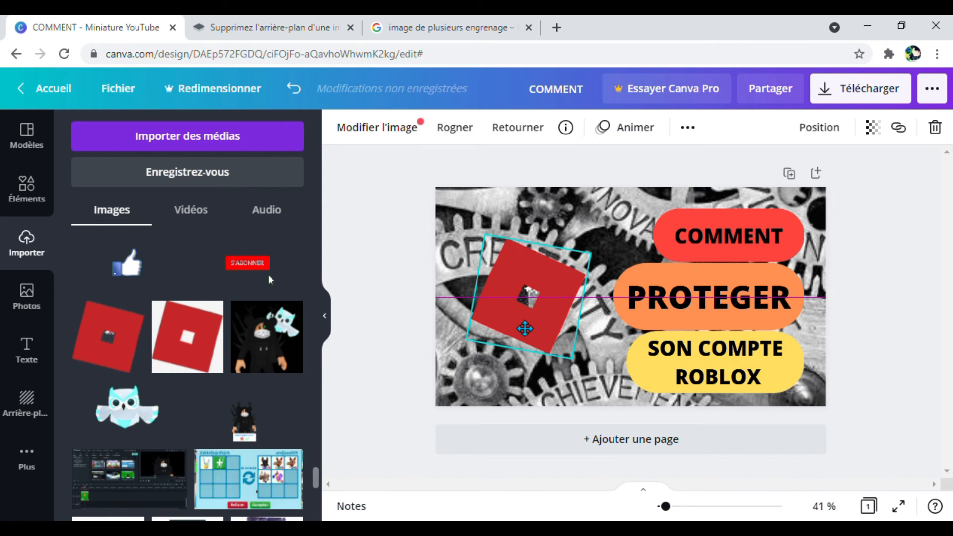
left_click(384, 250)
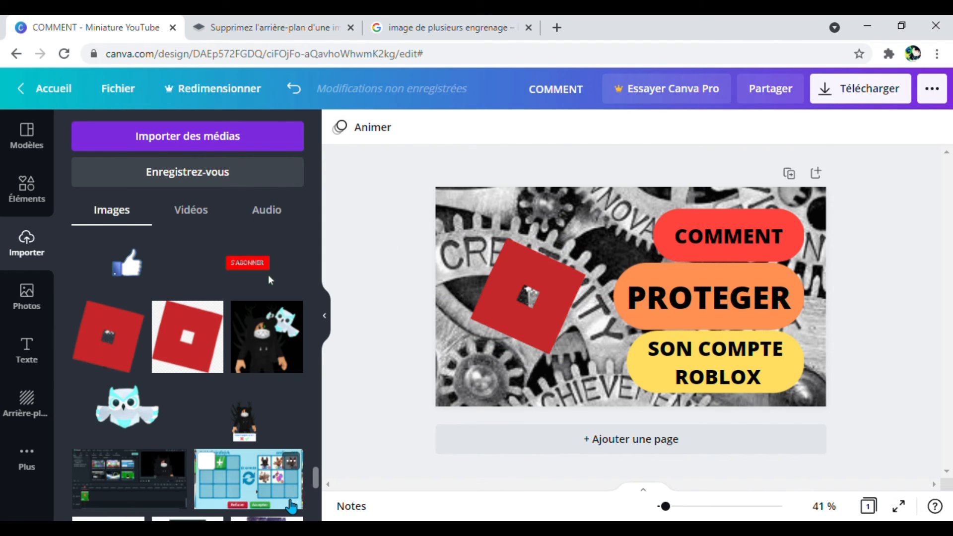
Search the design elements for "CADRE".
scroll(205, 347, "down", 3)
scroll(206, 347, "up", 10)
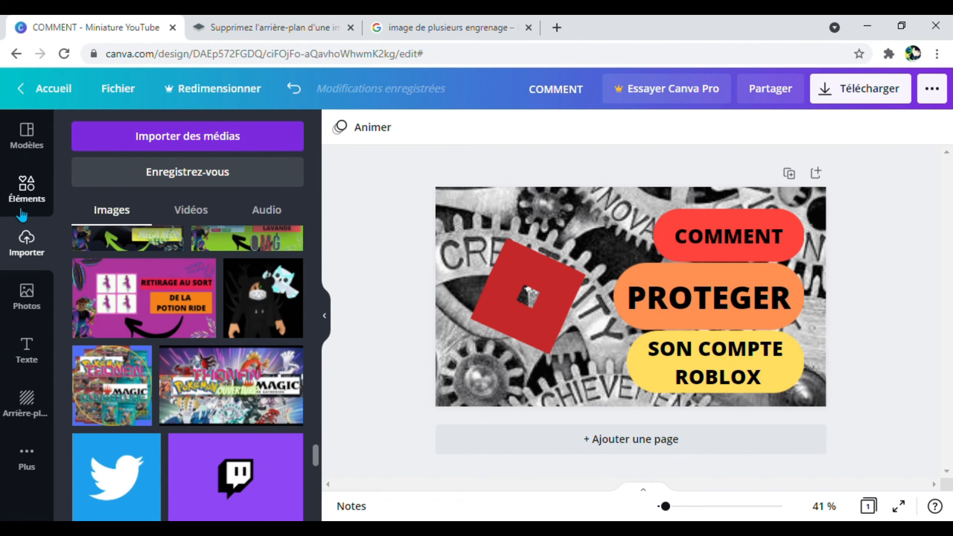
left_click(23, 188)
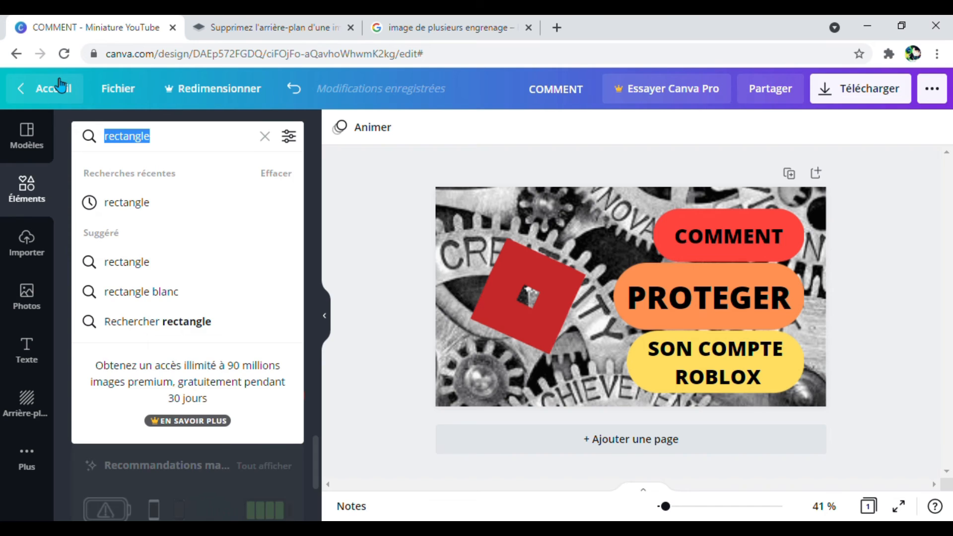
type("CADRE")
key("Return")
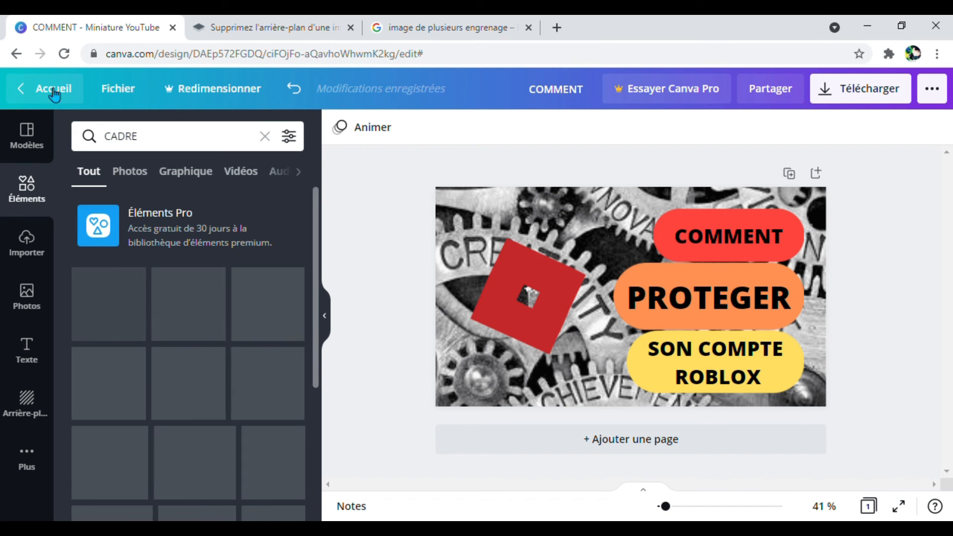
Add the circular frame, shrink it into the thumbnail's upper-left corner, and move the red Roblox logo lower to make room.
left_click_drag(110, 310, 485, 245)
left_click_drag(581, 223, 591, 228)
left_click_drag(521, 298, 518, 339)
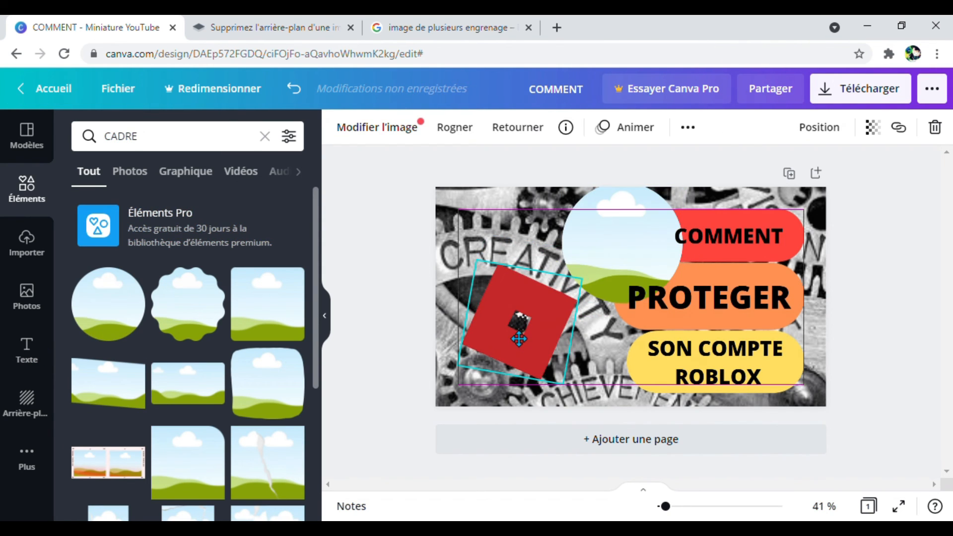
left_click_drag(612, 250, 478, 225)
left_click_drag(436, 288, 480, 240)
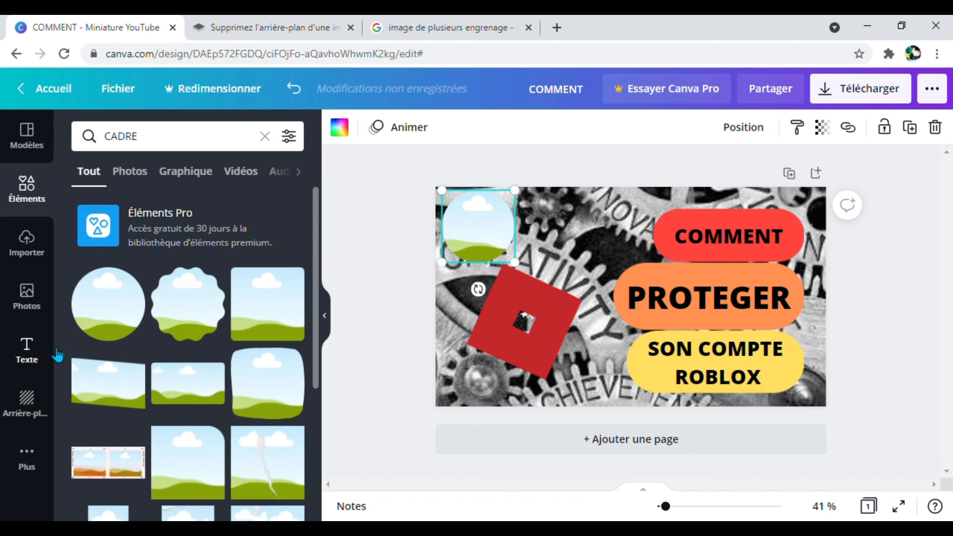
Fill the circular frame with the uploaded image of the black-clad avatar and owl.
left_click(28, 243)
left_click_drag(228, 258, 457, 230)
left_click(416, 267)
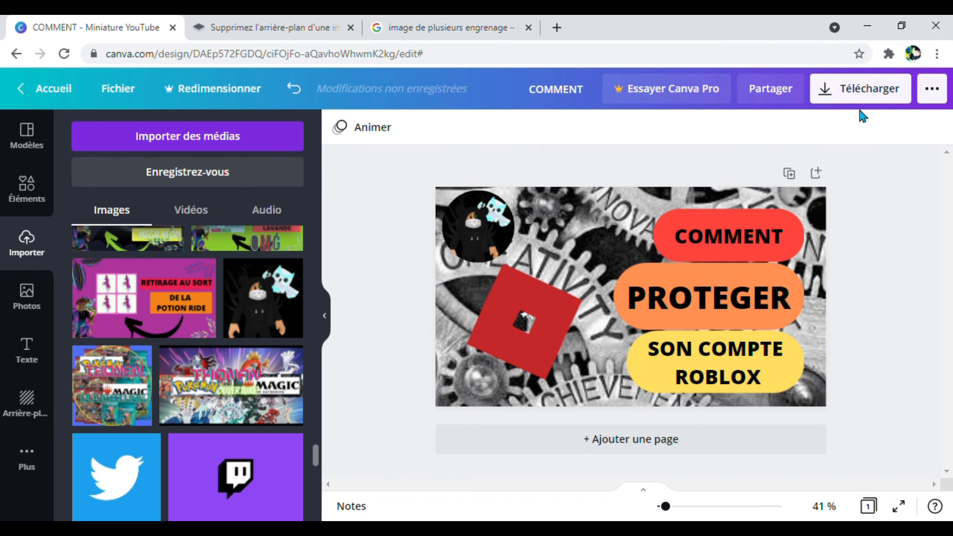
Download the thumbnail as a PNG file and dismiss the sharing offer.
left_click(873, 92)
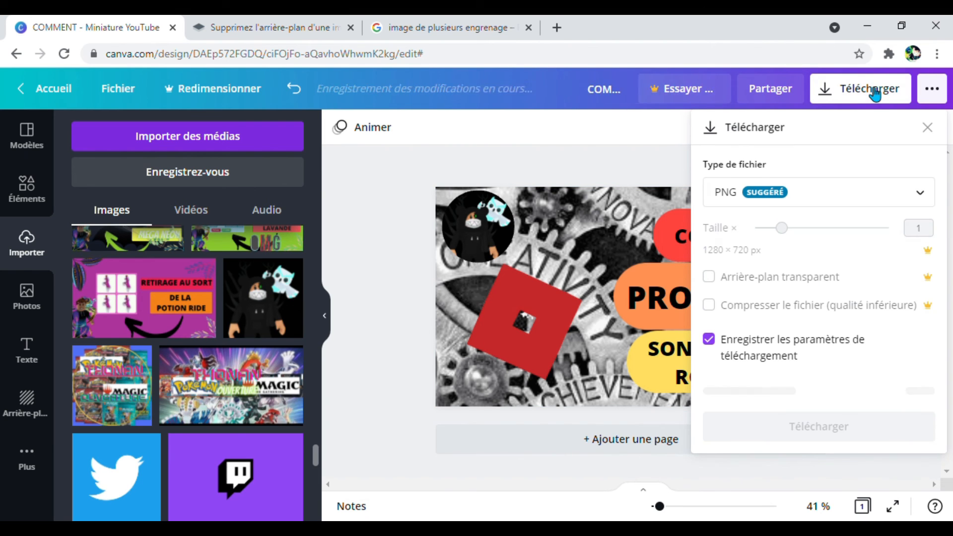
left_click(815, 197)
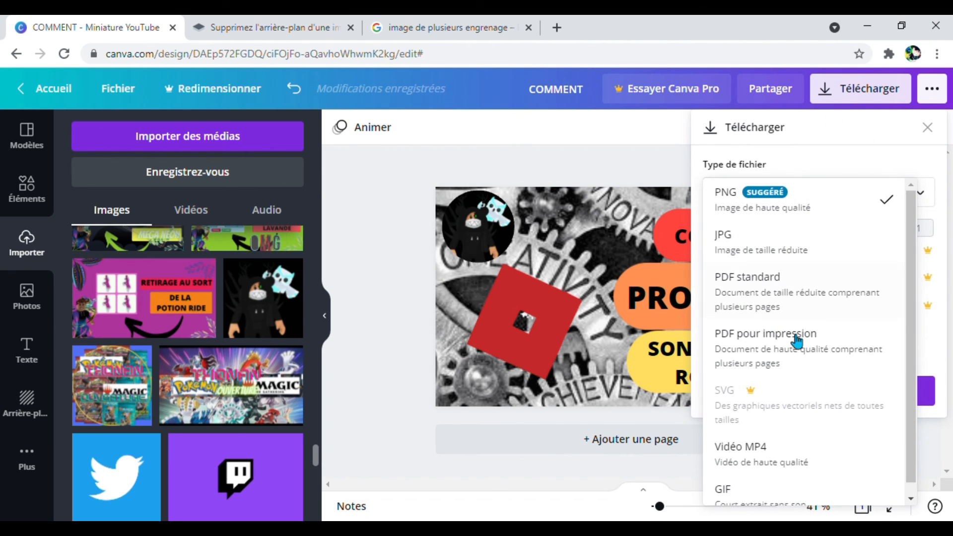
left_click(717, 201)
left_click(776, 392)
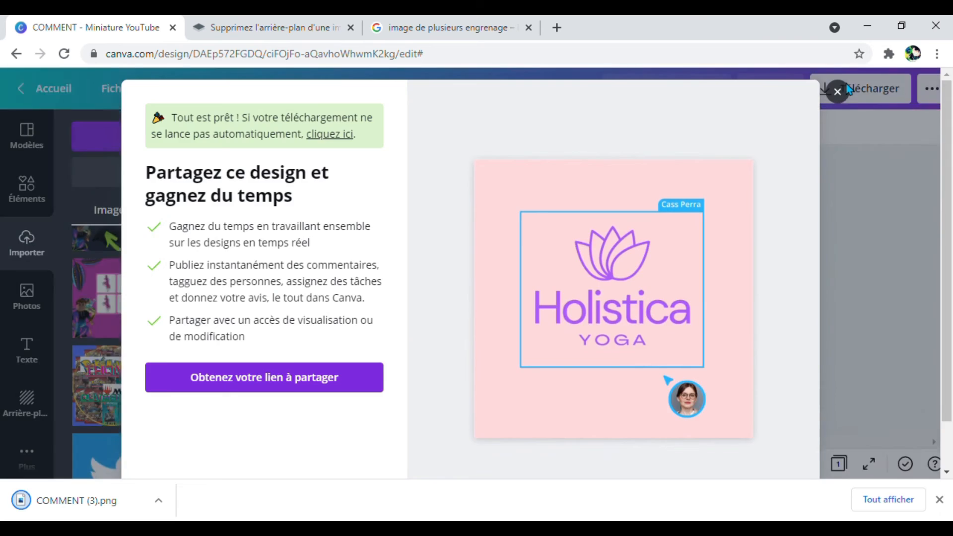
left_click(849, 92)
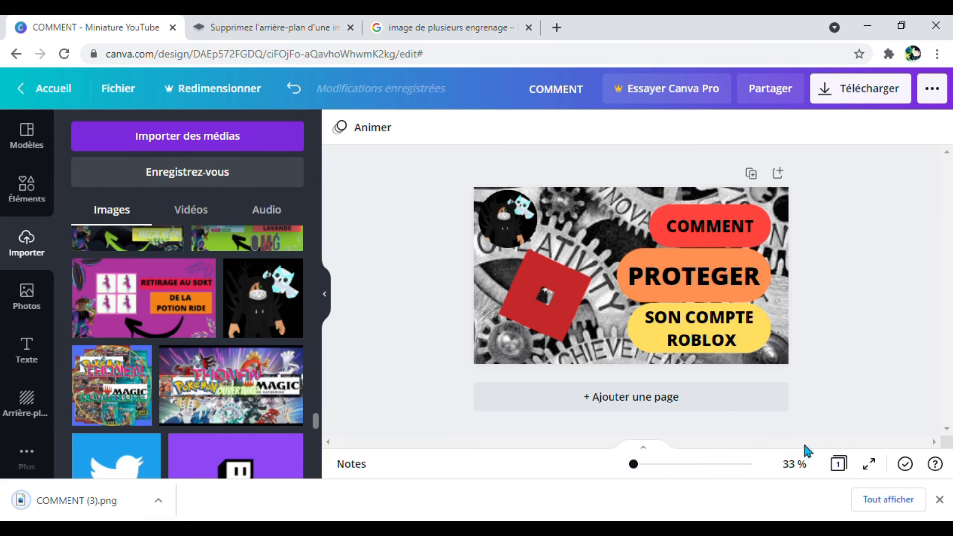